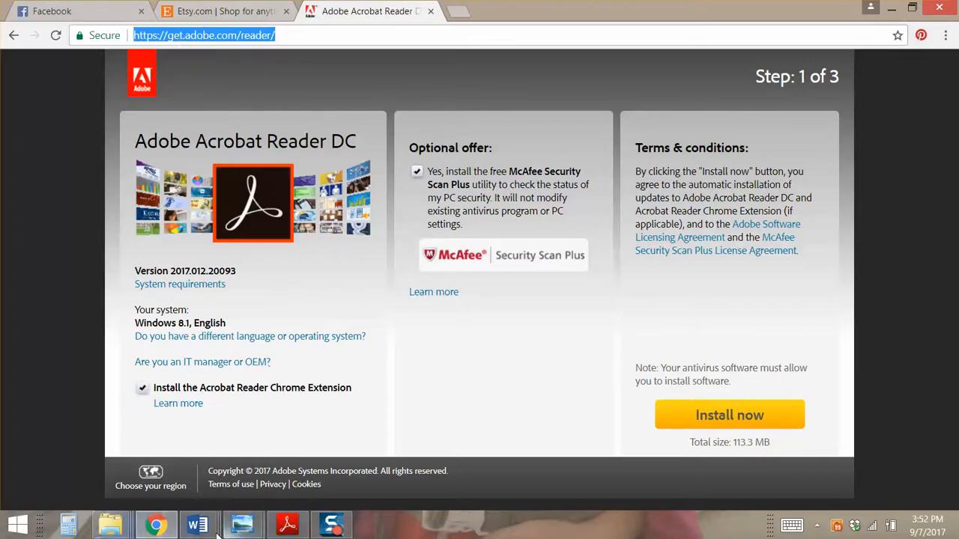
Check the Reader link in Word's Document3, then go back to Chrome's Etsy tab
left_click(197, 525)
left_click(420, 456)
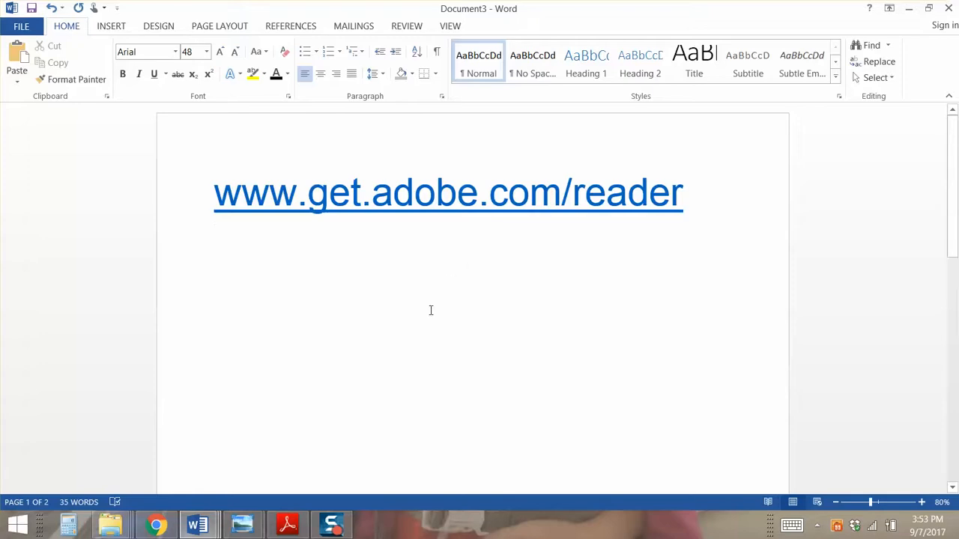
left_click(155, 524)
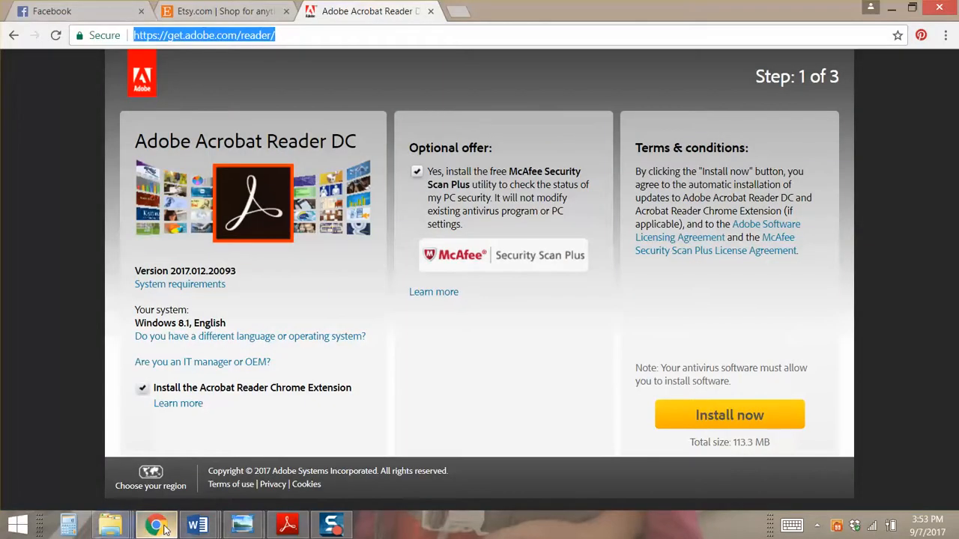
left_click(248, 9)
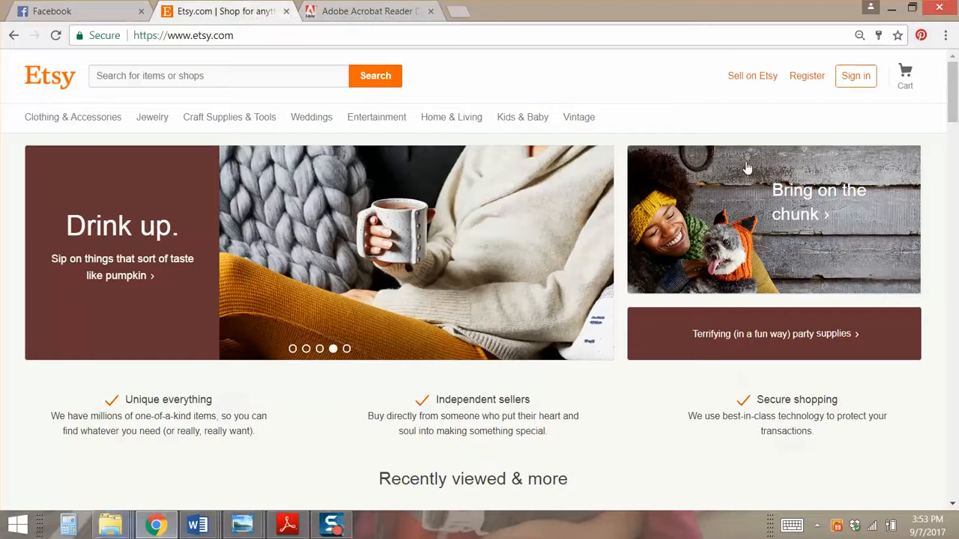
Sign in to Etsy with the saved credentials and scroll Purchases and reviews to the PrintableWisdom order
left_click(854, 79)
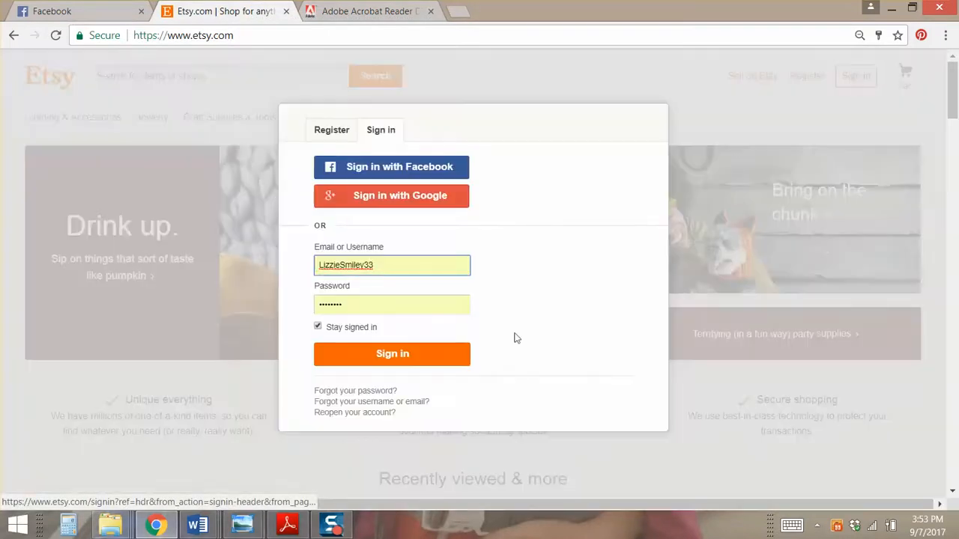
left_click(443, 368)
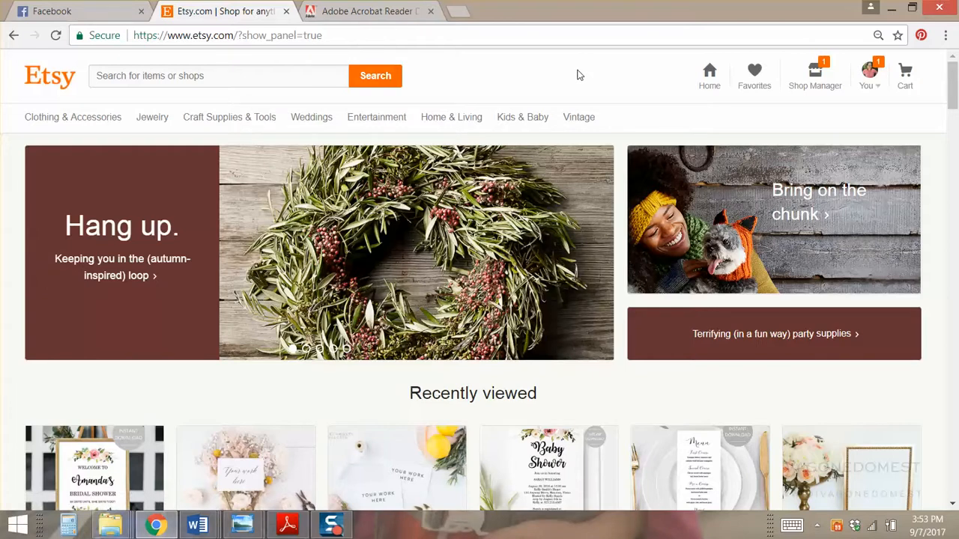
left_click(869, 73)
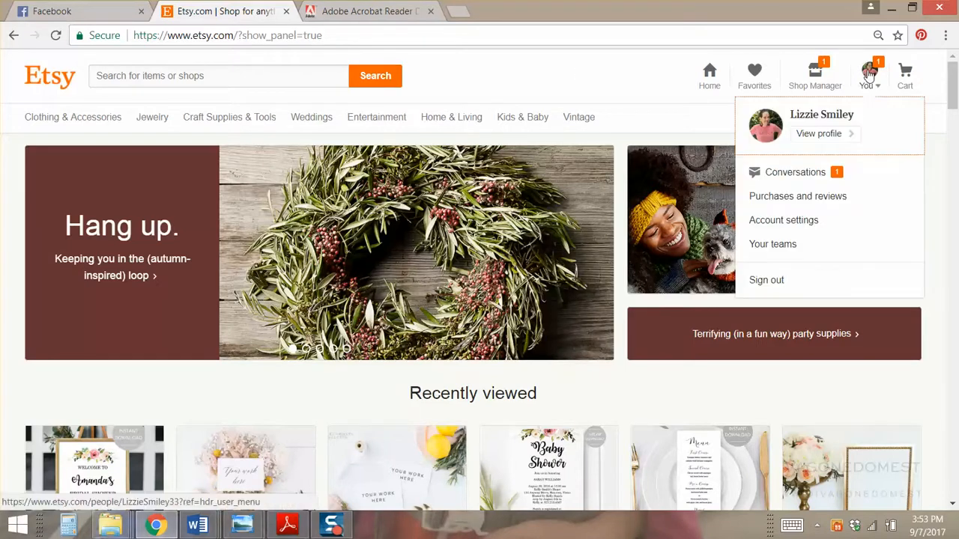
left_click(785, 206)
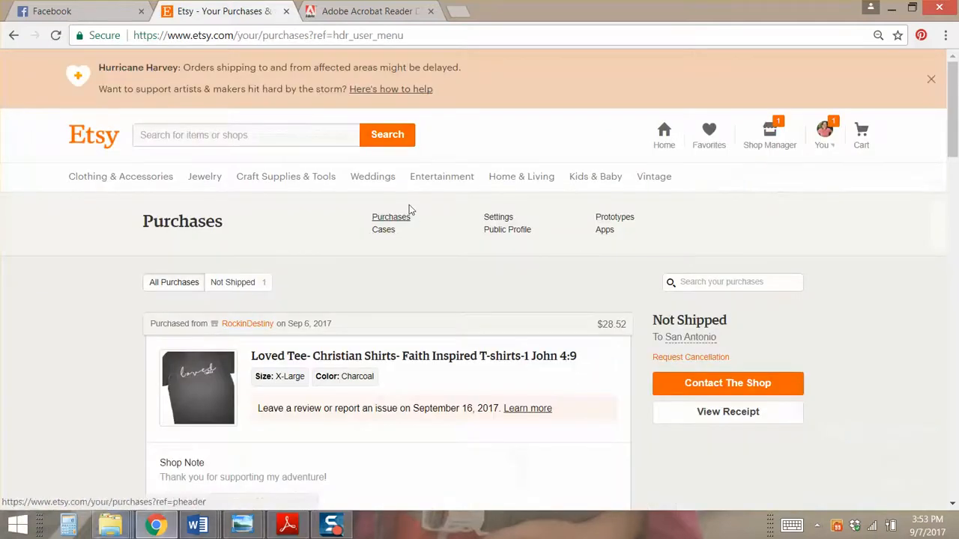
scroll(409, 204, "down", 2)
scroll(498, 153, "down", 7)
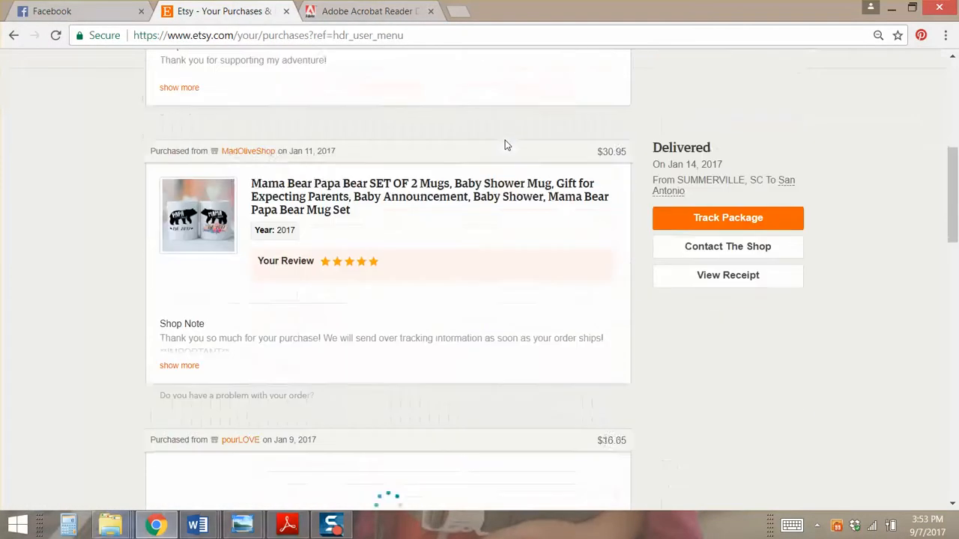
scroll(505, 144, "down", 6)
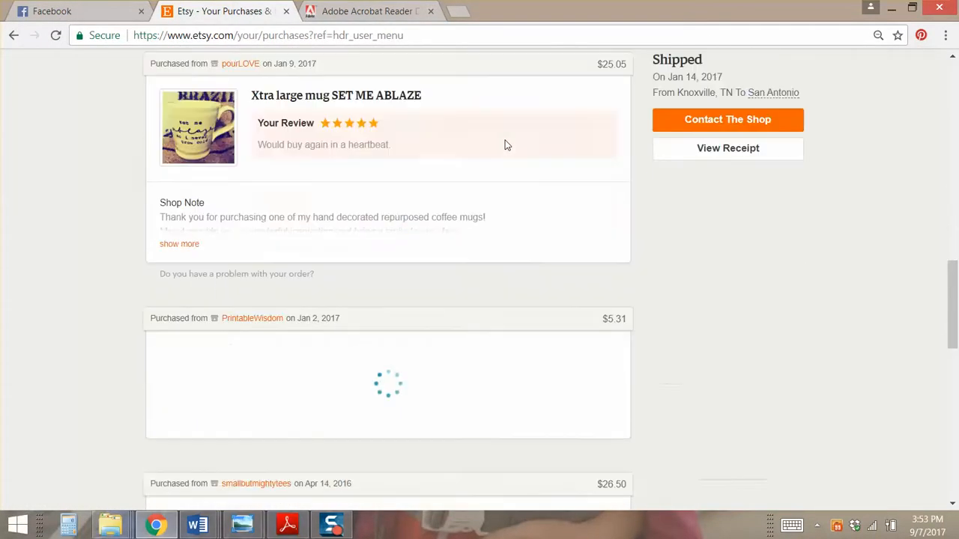
scroll(505, 144, "down", 1)
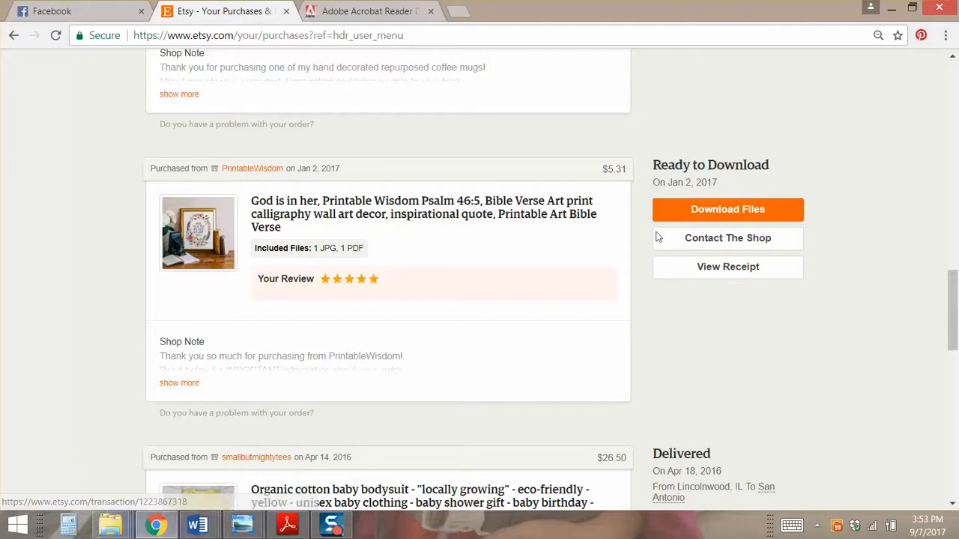
Open the PrintableWisdom order's Download Files page and read the seller's message
left_click(727, 213)
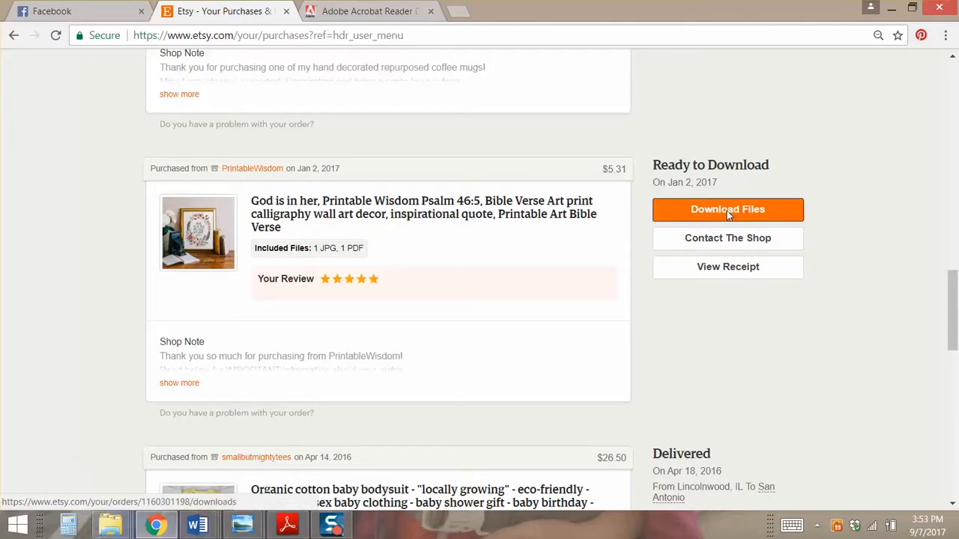
scroll(688, 206, "down", 2)
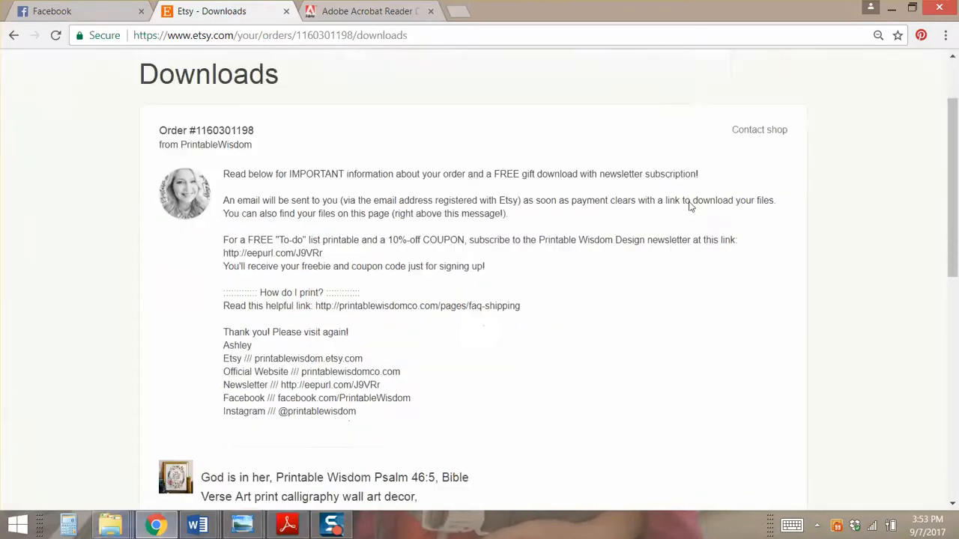
left_click_drag(225, 117, 457, 327)
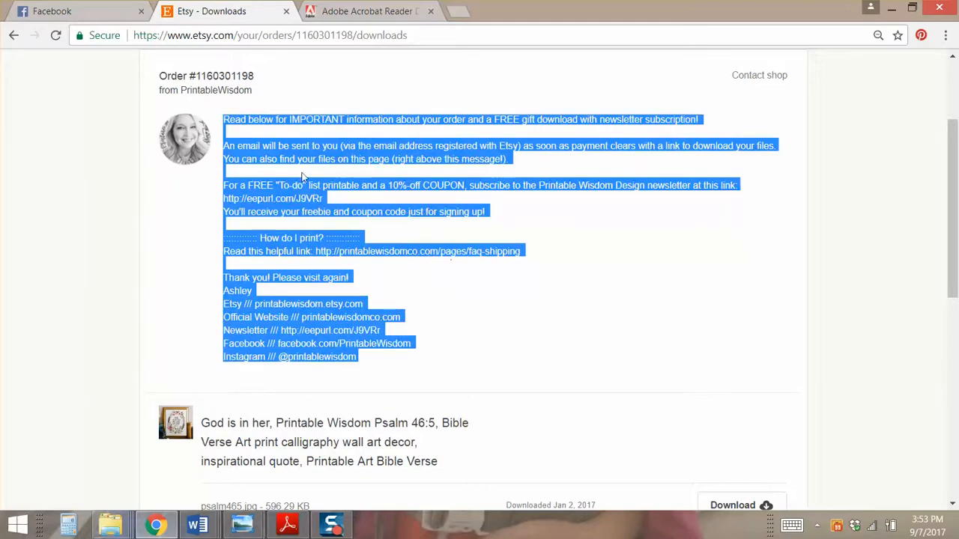
left_click(280, 120)
scroll(268, 187, "down", 1)
scroll(266, 207, "down", 3)
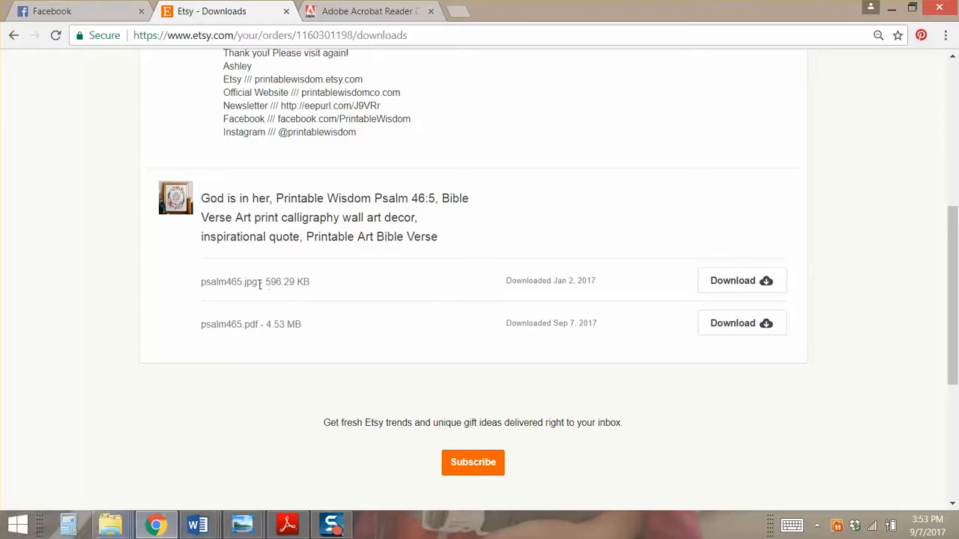
Download psalm465.pdf from the file list and switch to Adobe Reader
left_click_drag(260, 284, 245, 284)
left_click_drag(260, 325, 243, 325)
left_click(251, 337)
left_click(741, 327)
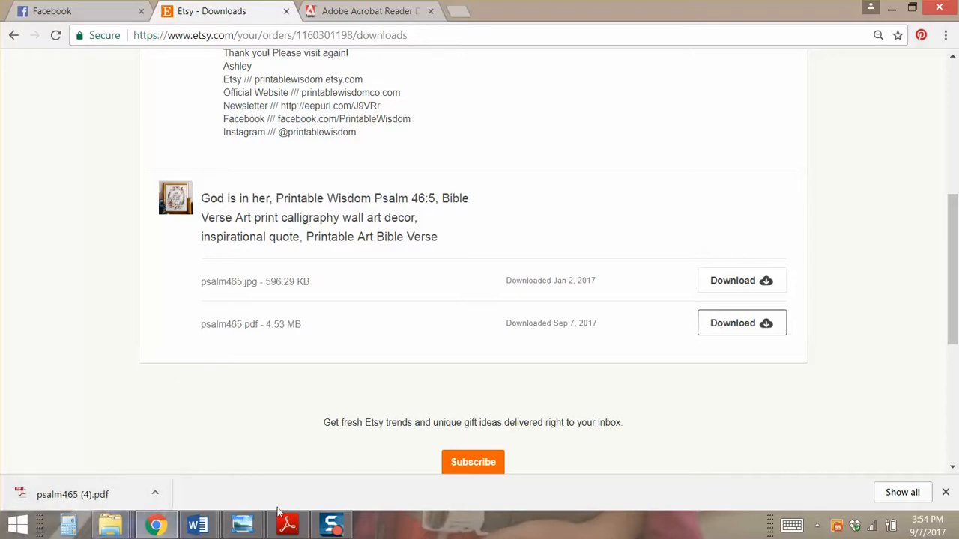
left_click(289, 527)
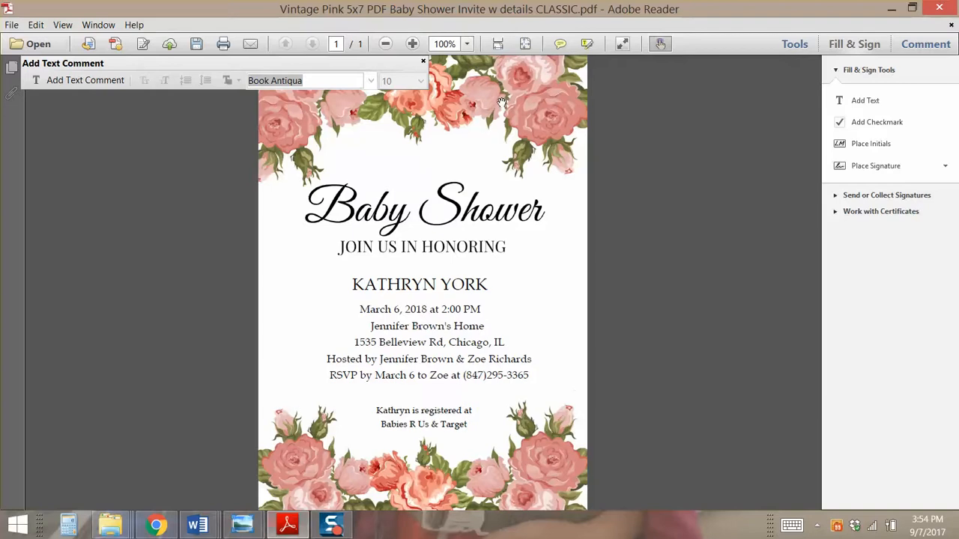
left_click_drag(415, 64, 186, 99)
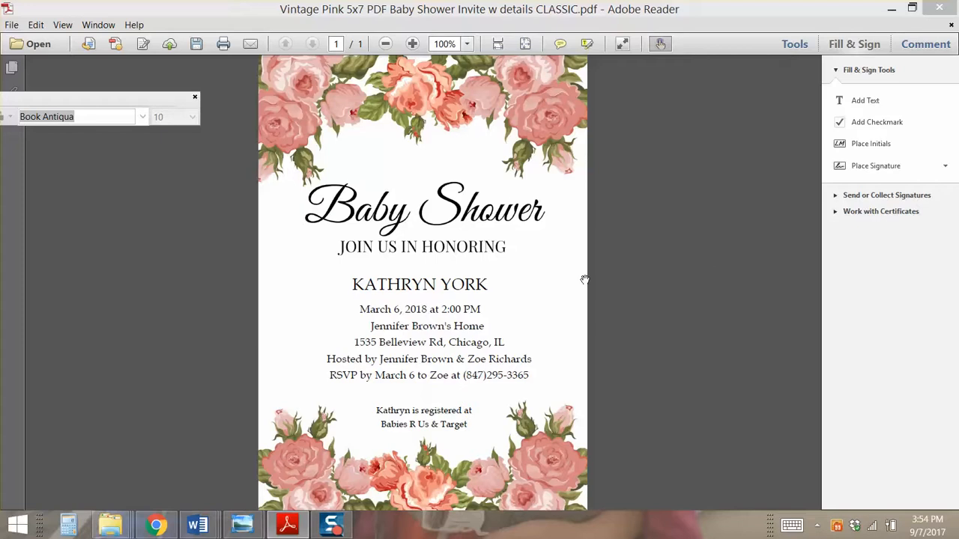
left_click(478, 285)
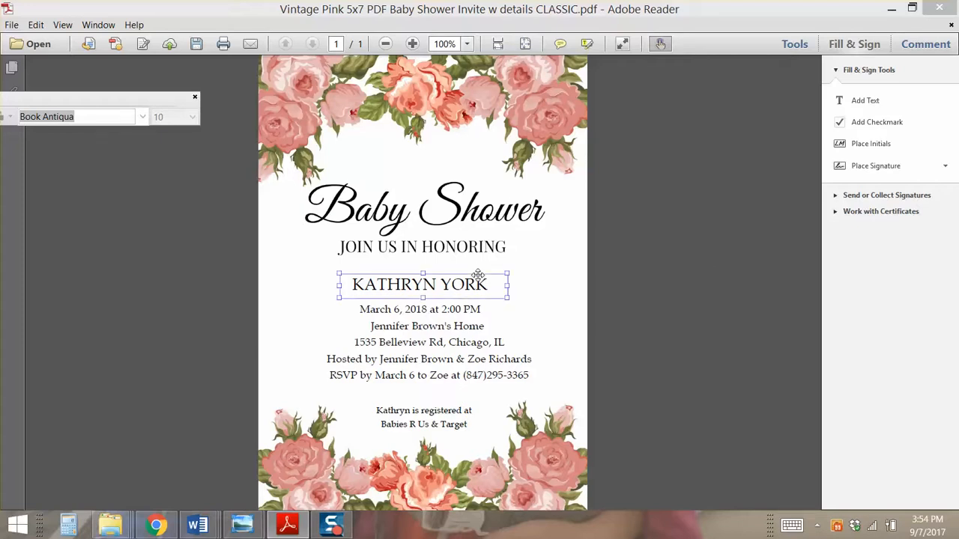
left_click(460, 309)
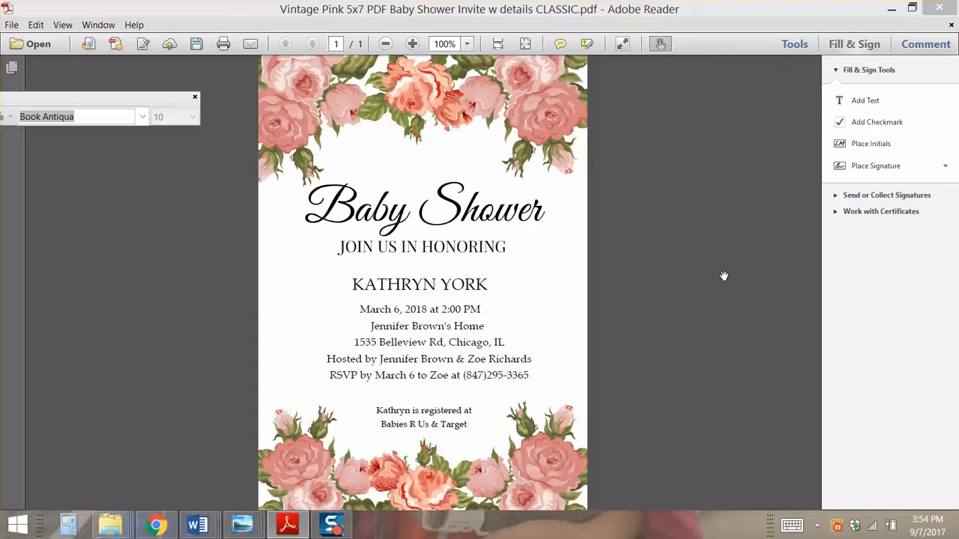
left_click(467, 43)
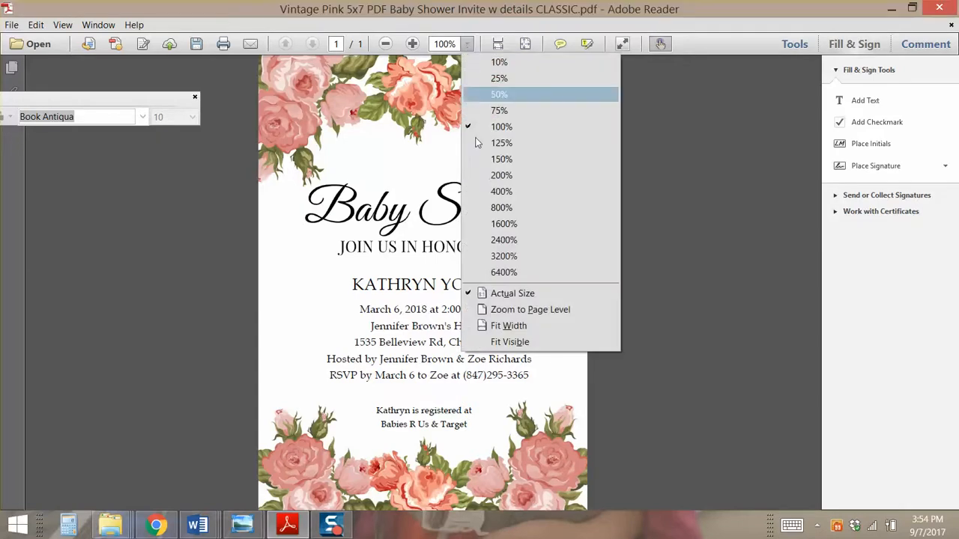
left_click(483, 175)
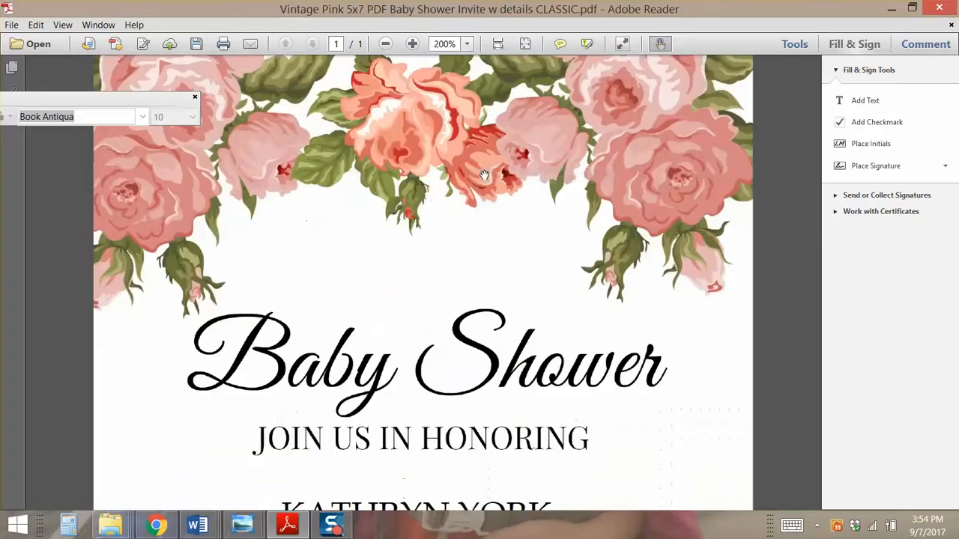
left_click(386, 44)
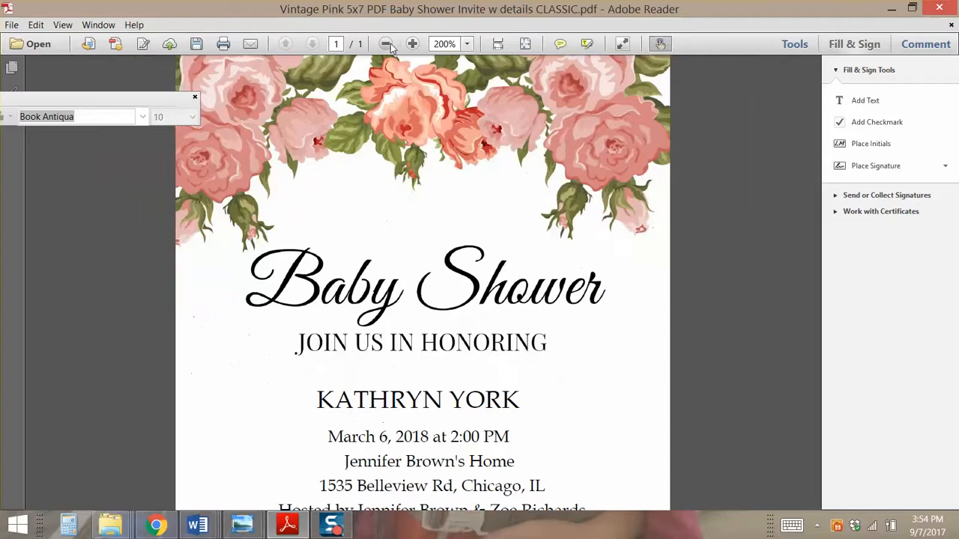
left_click(387, 44)
left_click(387, 44)
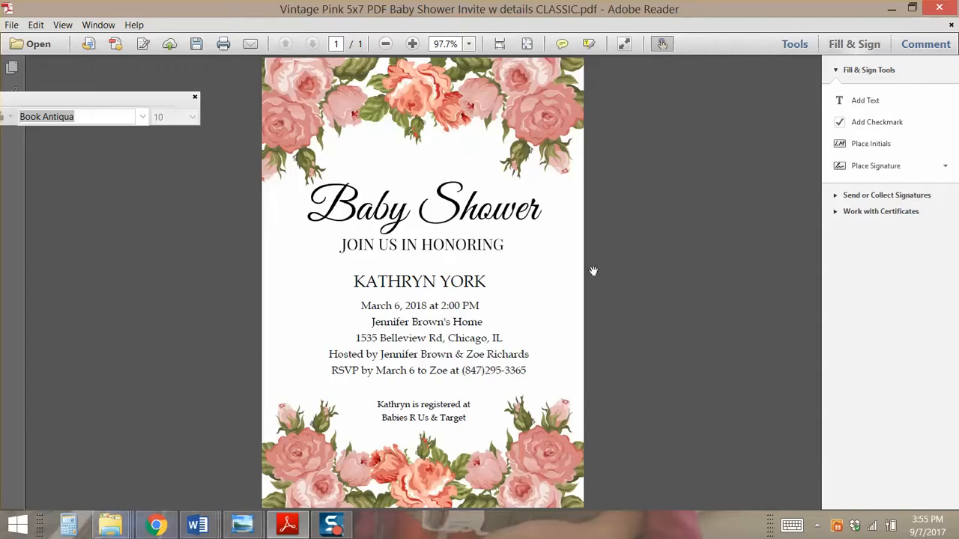
left_click(660, 42)
left_click(522, 44)
left_click(433, 279)
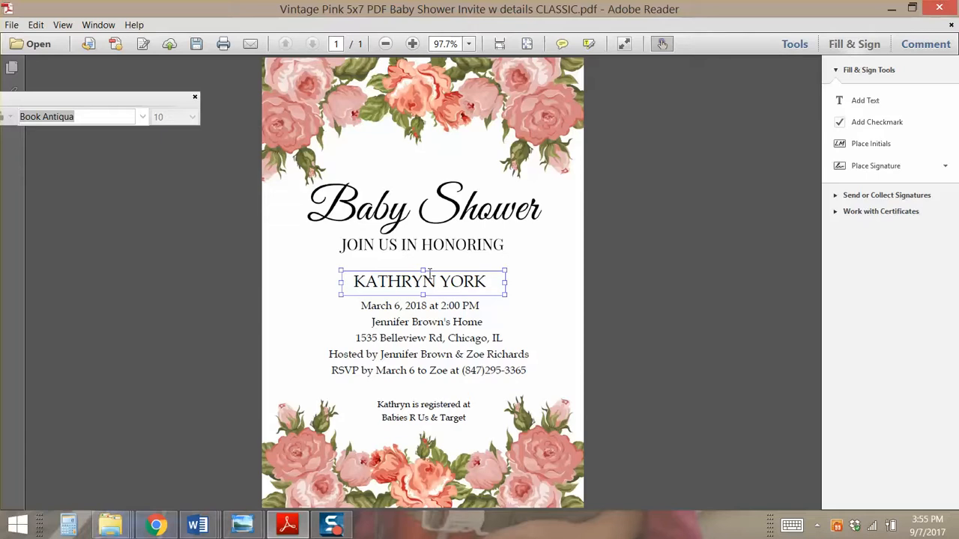
double_click(430, 274)
left_click(437, 272)
double_click(436, 272)
left_click(484, 281)
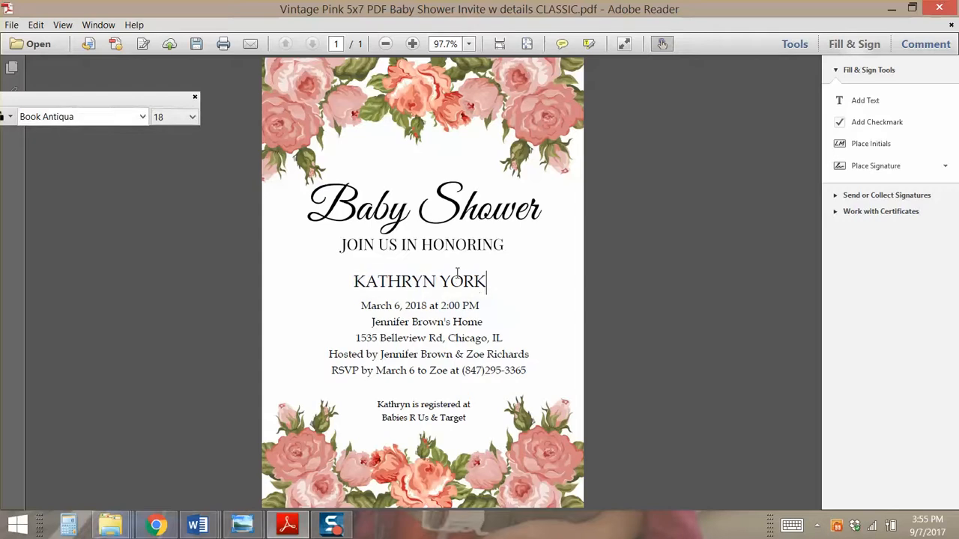
left_click(458, 273)
left_click(591, 293)
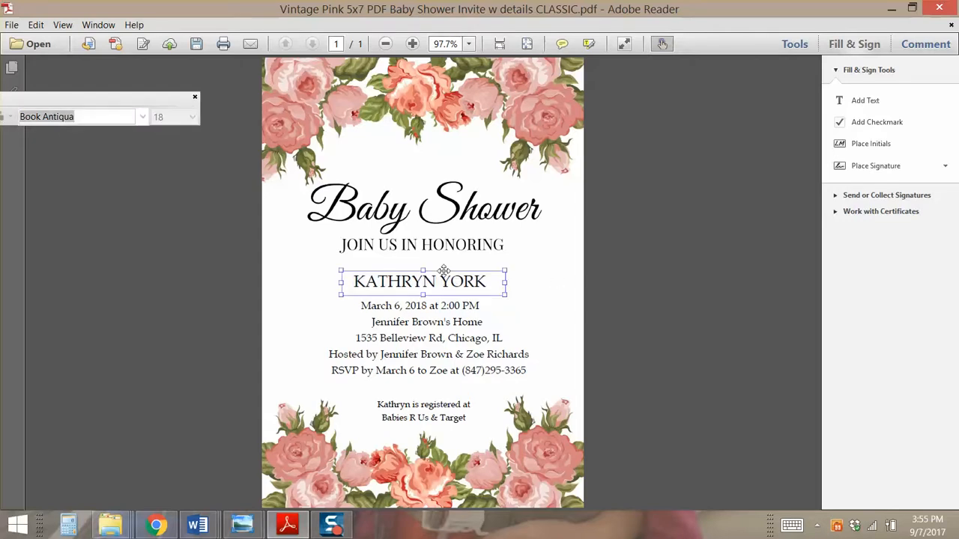
Undo the accidental upward move of the name line with Edit > Undo
left_click_drag(444, 270, 443, 263)
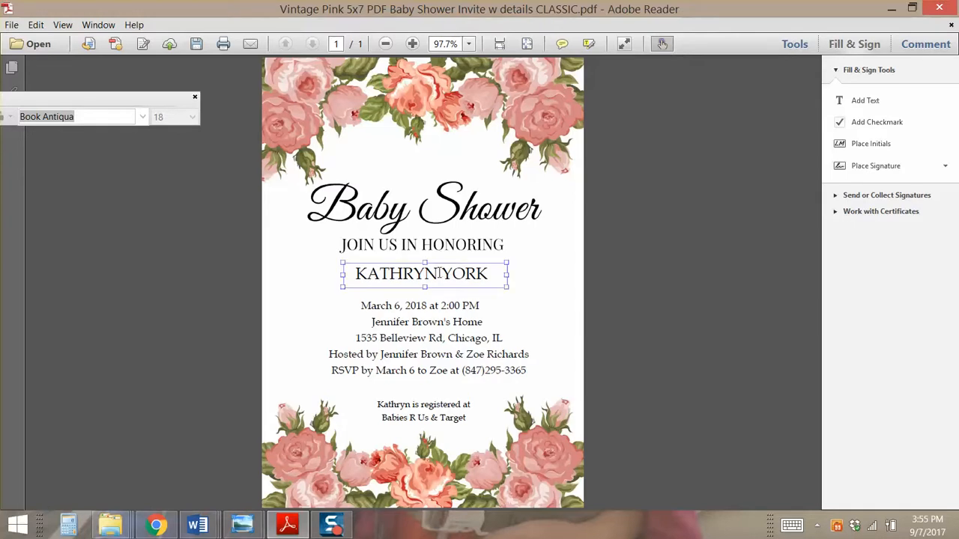
left_click(498, 274)
triple_click(343, 271)
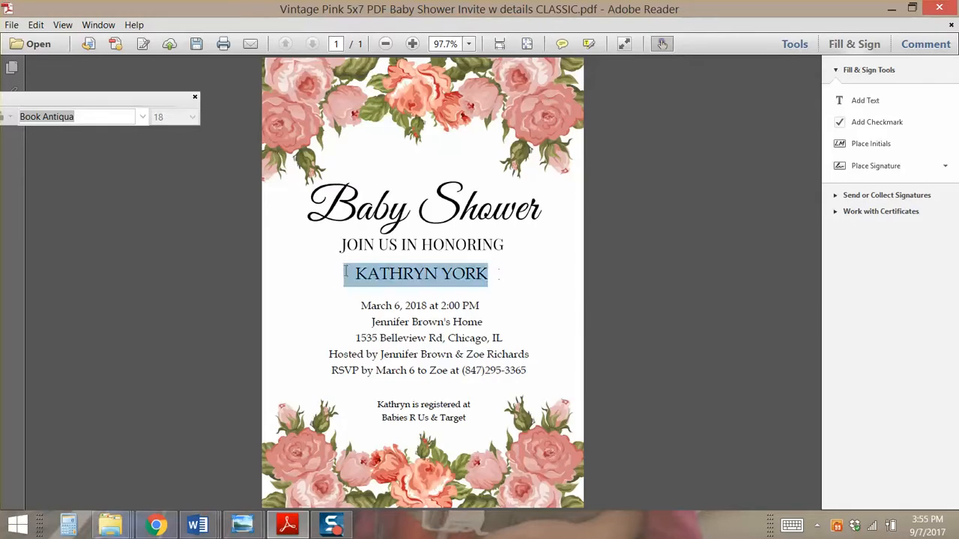
left_click(366, 276)
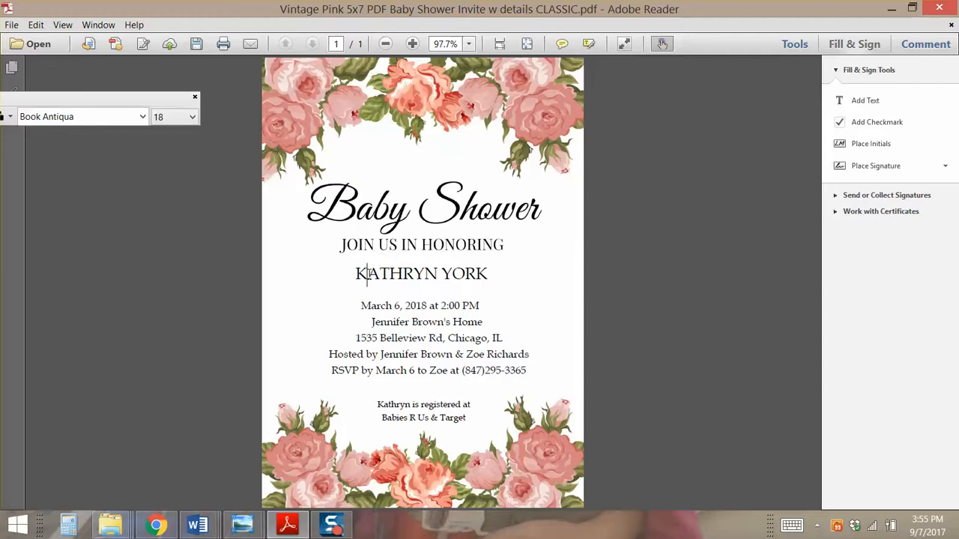
left_click(35, 25)
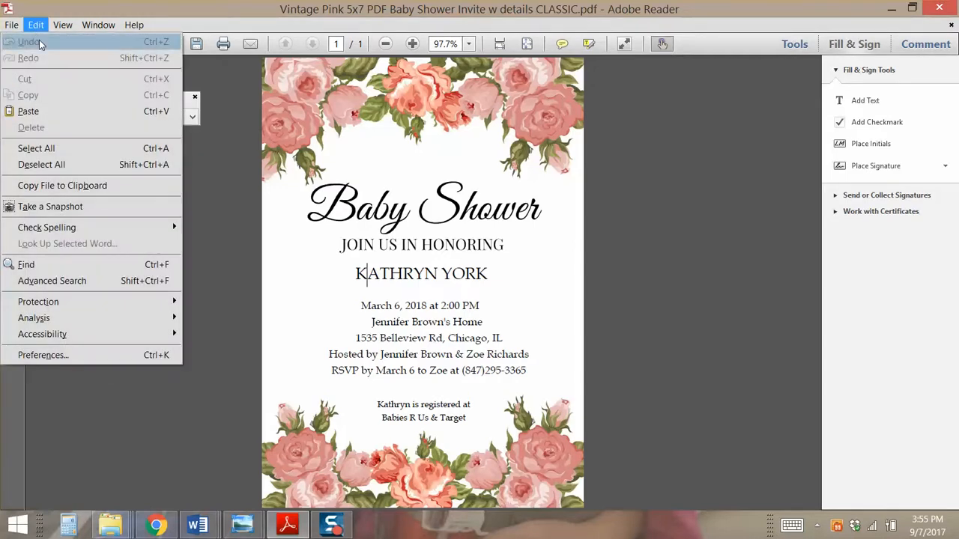
left_click(328, 297)
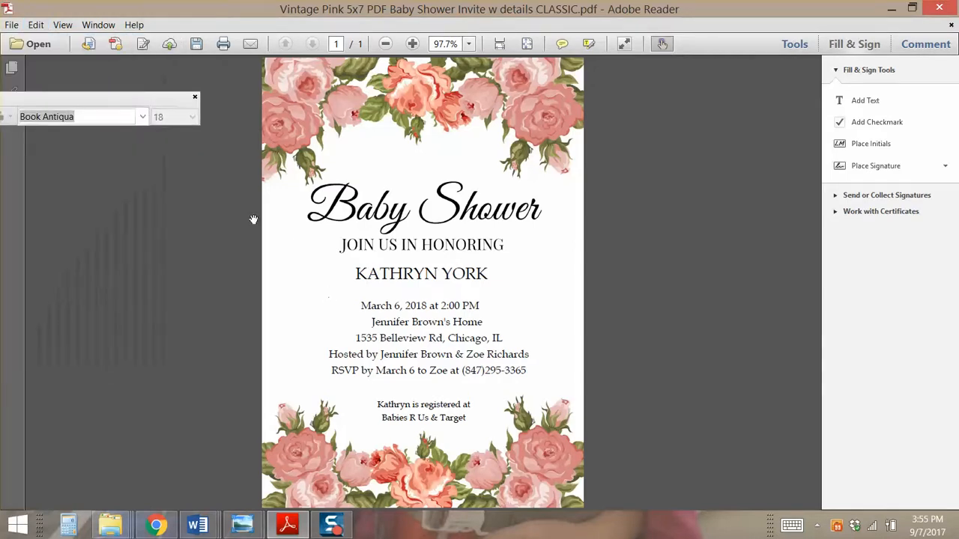
left_click(32, 27)
left_click(40, 44)
double_click(397, 320)
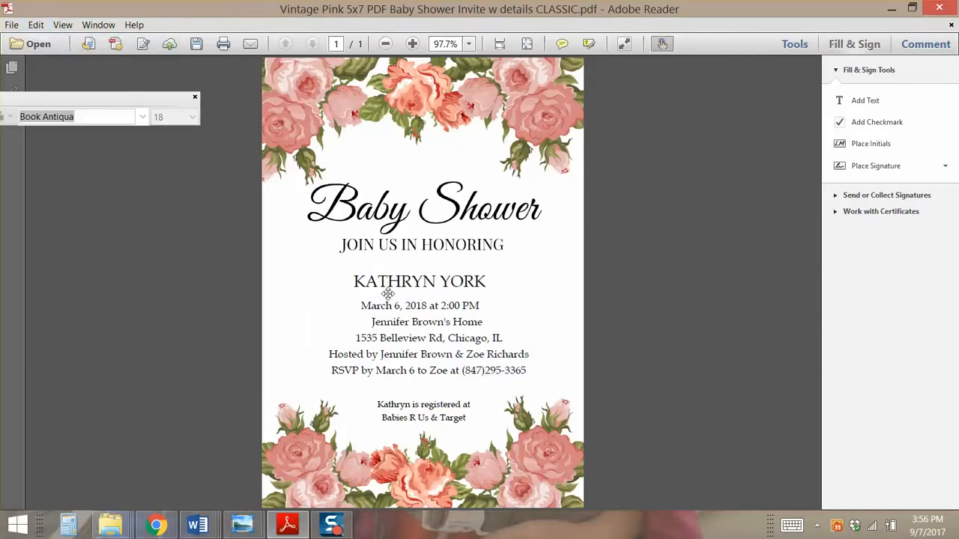
double_click(388, 293)
left_click(362, 286)
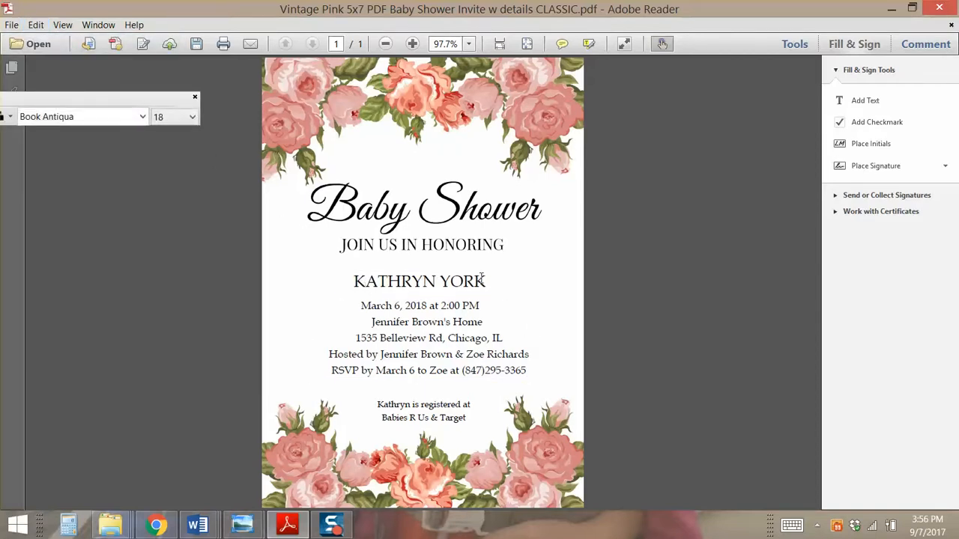
left_click_drag(486, 281, 339, 285)
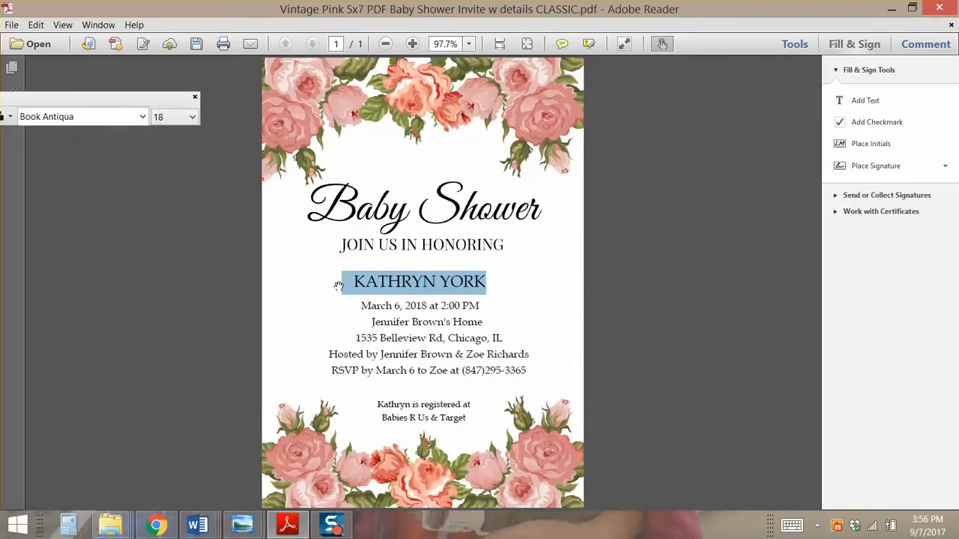
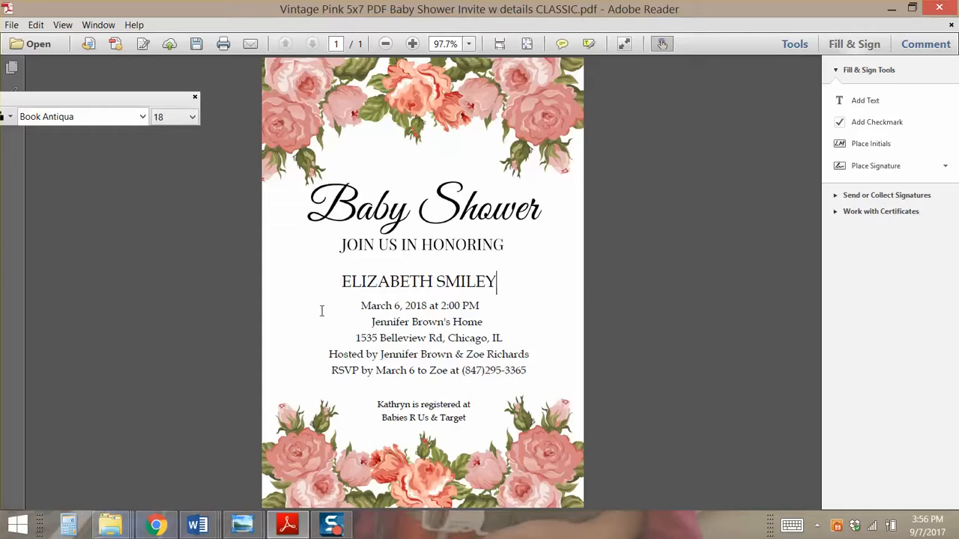
left_click(325, 306)
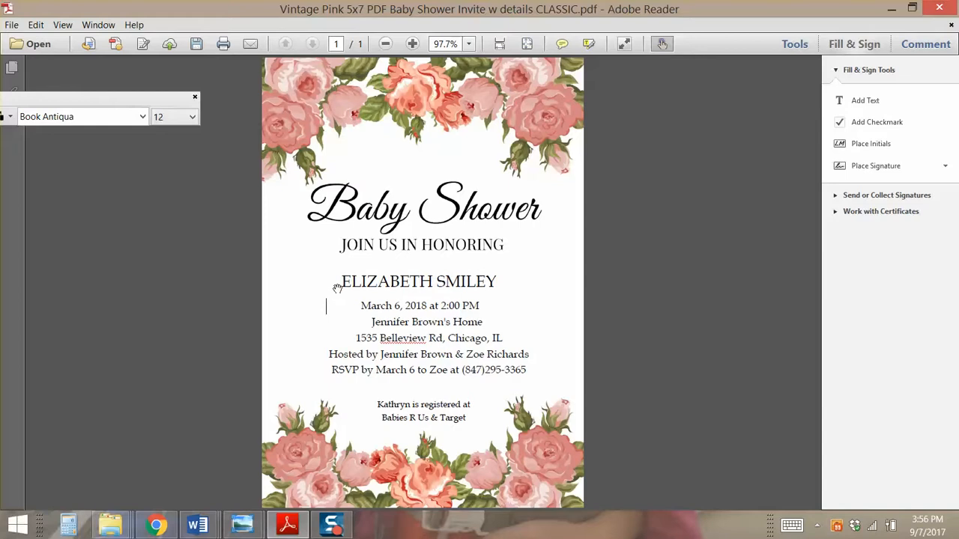
left_click(491, 277)
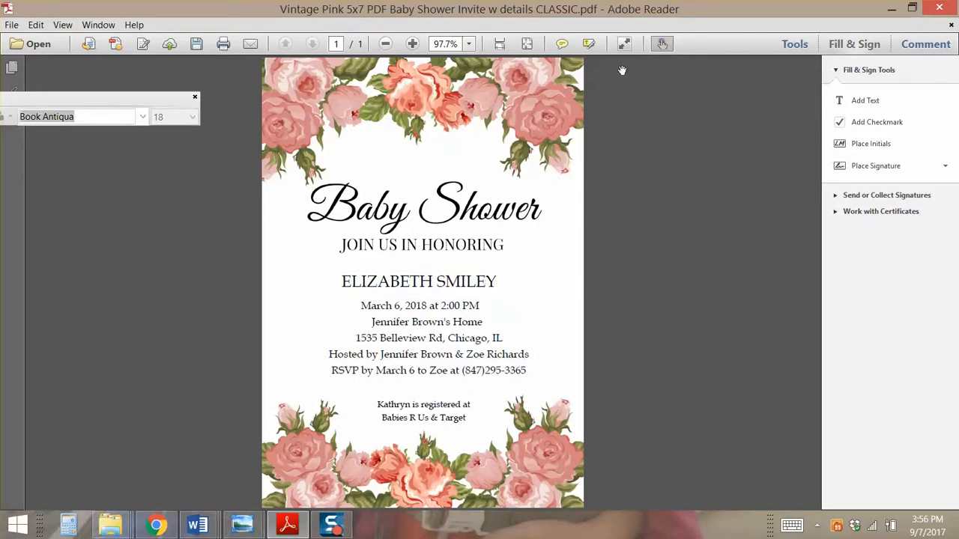
left_click(663, 45)
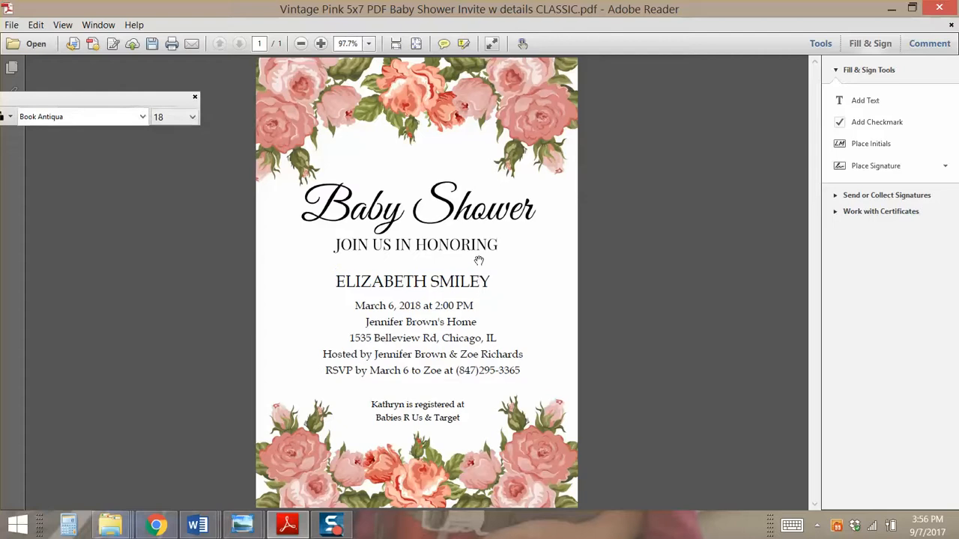
Remove the name's leading space, retype its first letter E, and reposition the caret
left_click(472, 270)
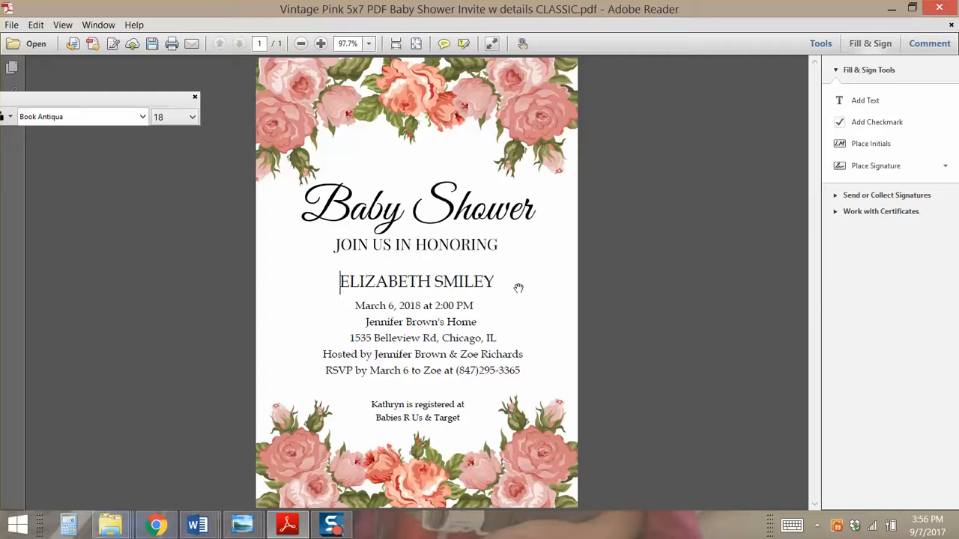
key("BackSpace")
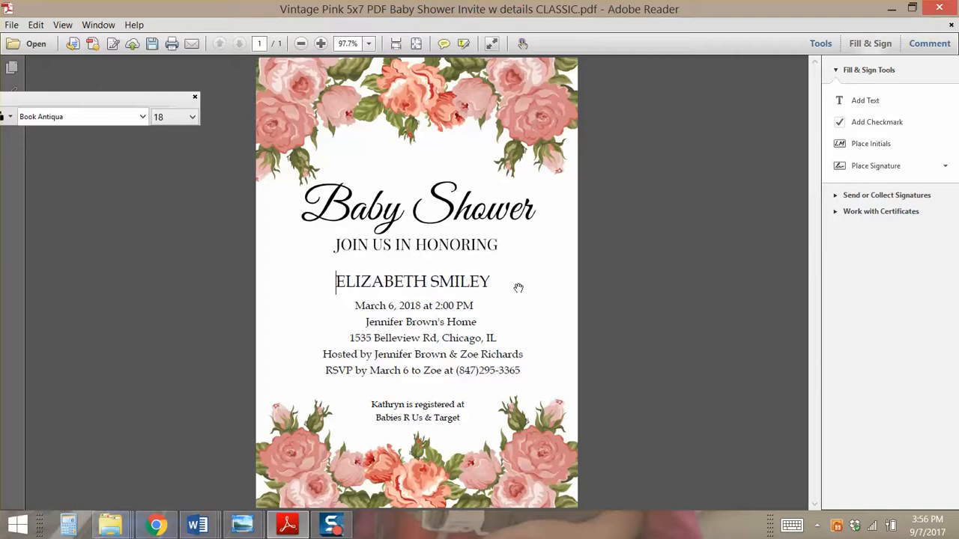
key("Delete")
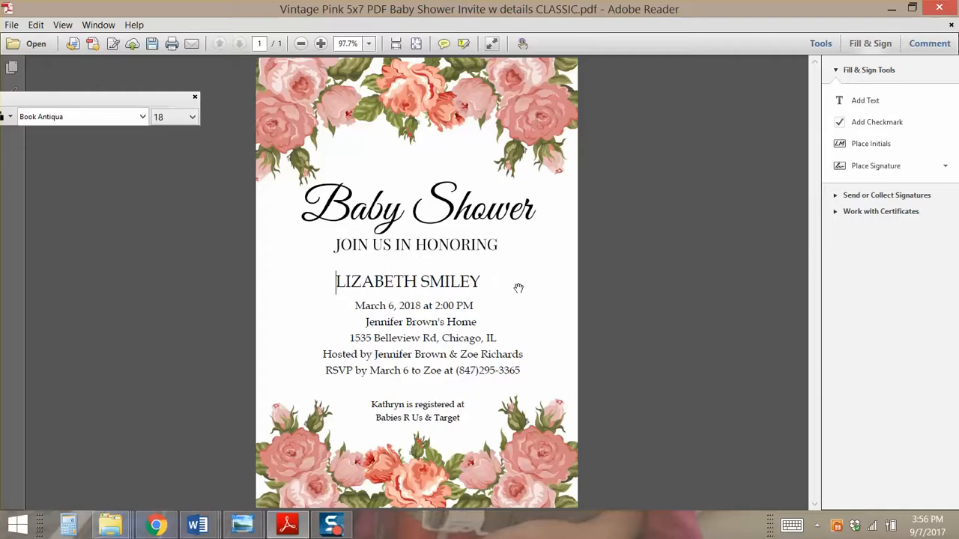
type("E")
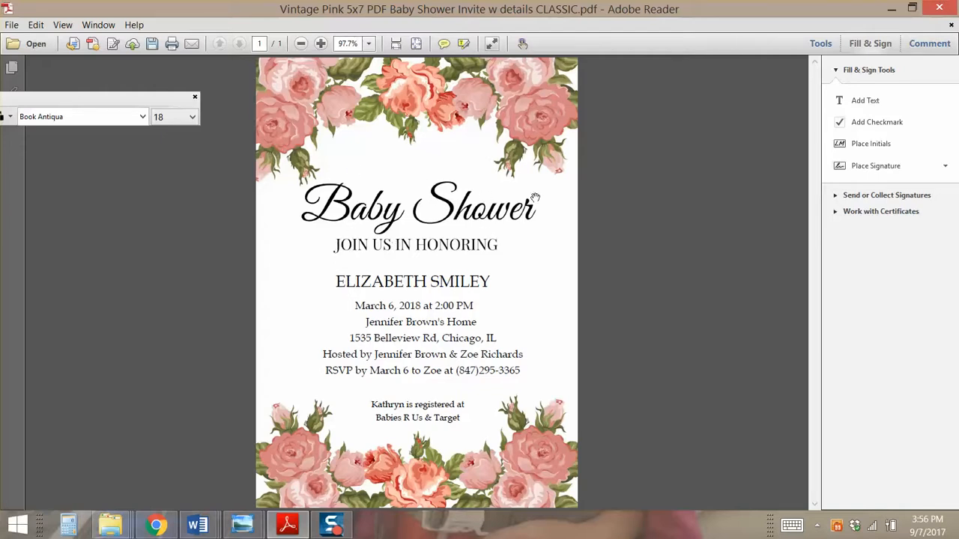
left_click(380, 199)
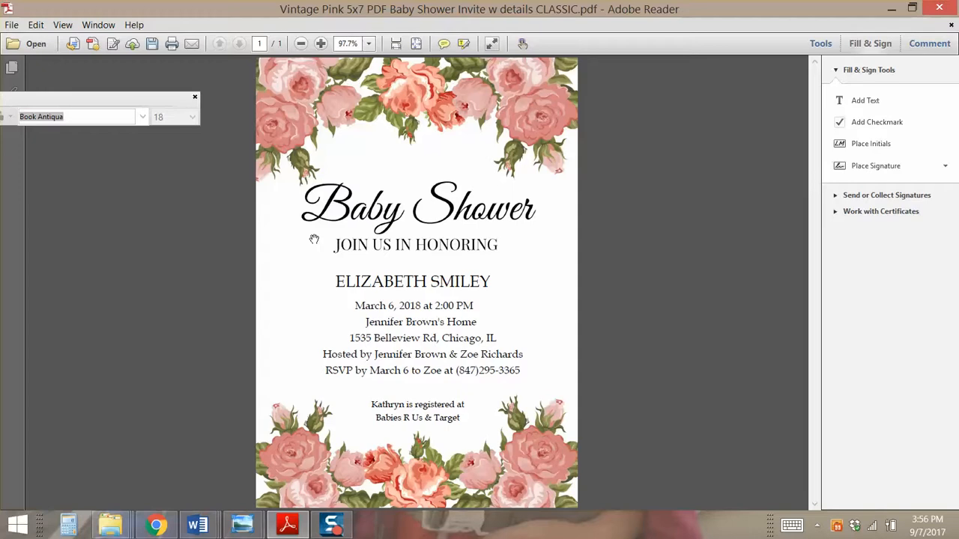
left_click(424, 274)
left_click(424, 274)
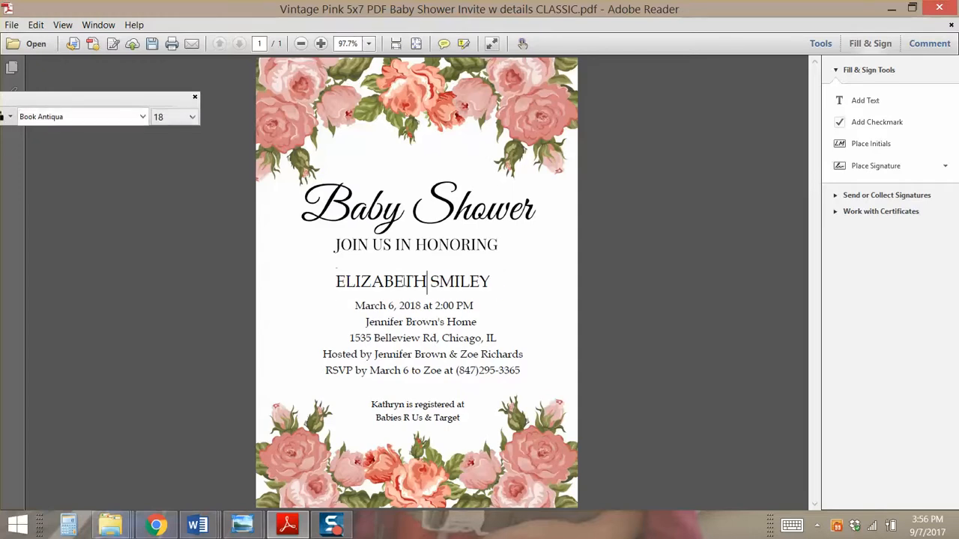
left_click(491, 278)
left_click(338, 284)
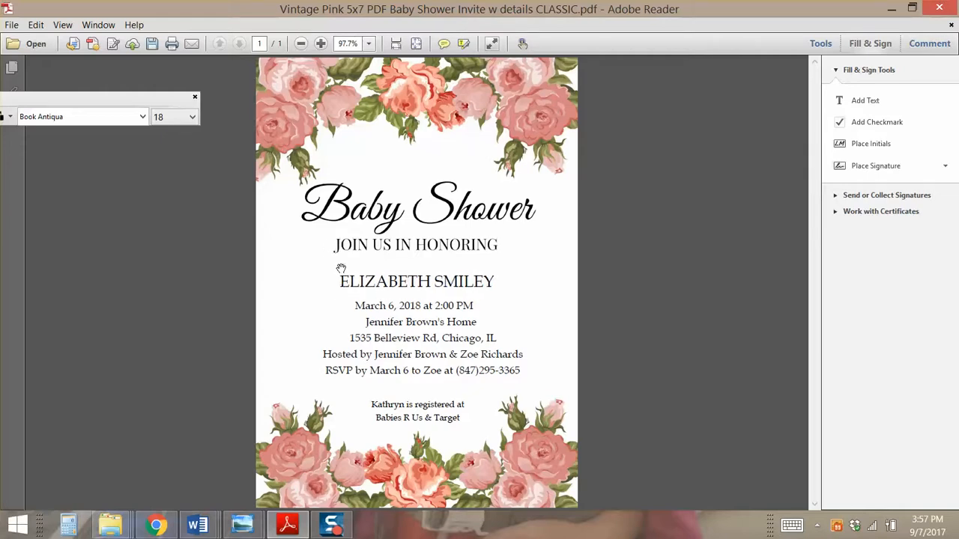
left_click(357, 307)
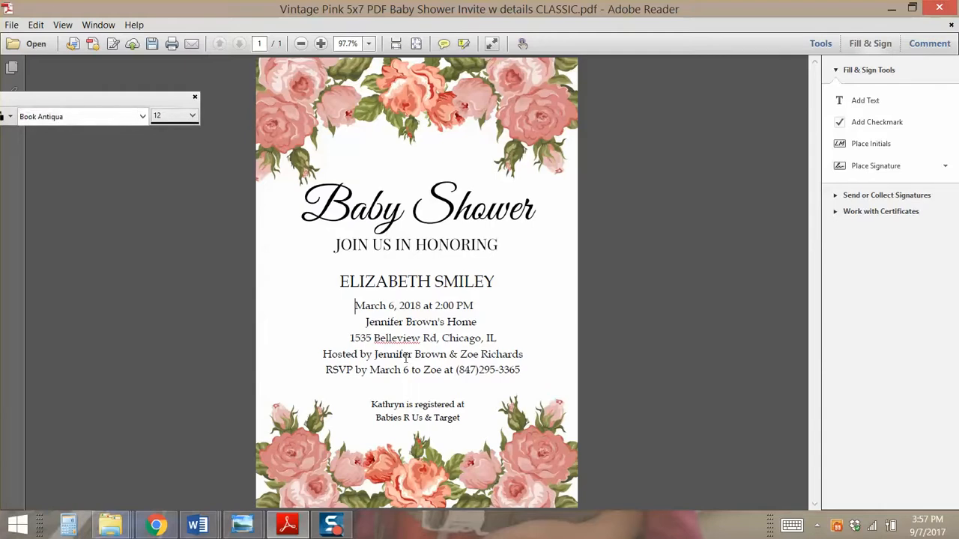
key("BackSpace")
type("gdfgsdfg")
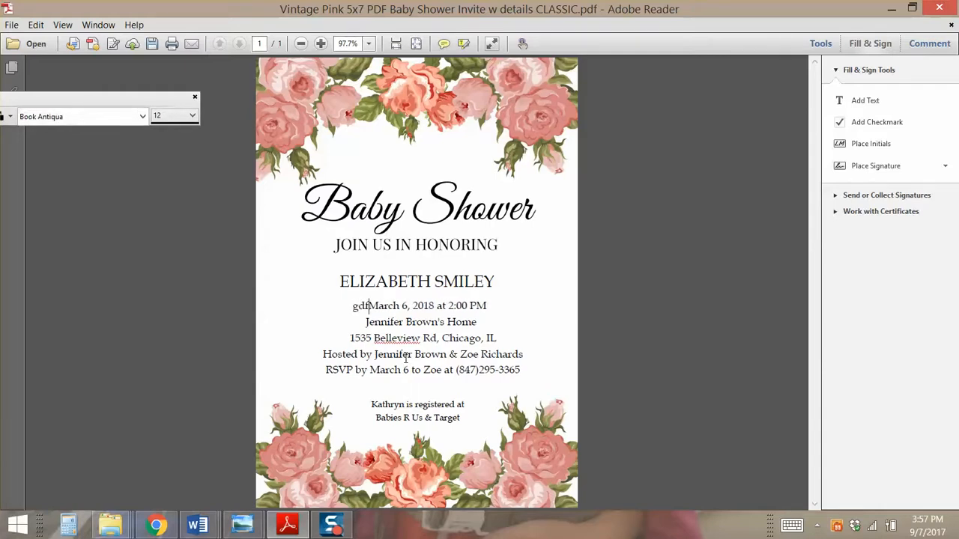
left_click(520, 306)
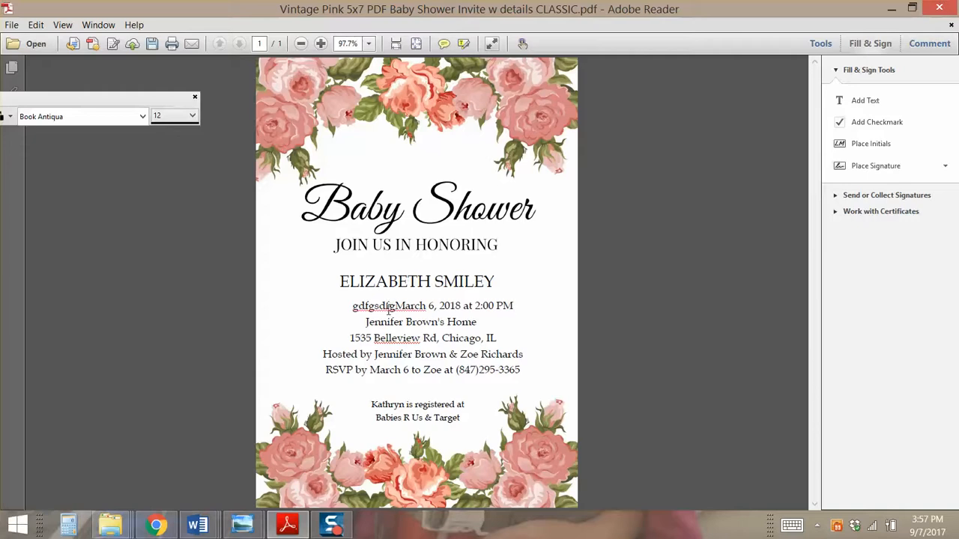
key("BackSpace")
key("BackSpace")
key("BackSpace")
key("BackSpace")
key("BackSpace")
key("BackSpace")
key("BackSpace")
key("BackSpace")
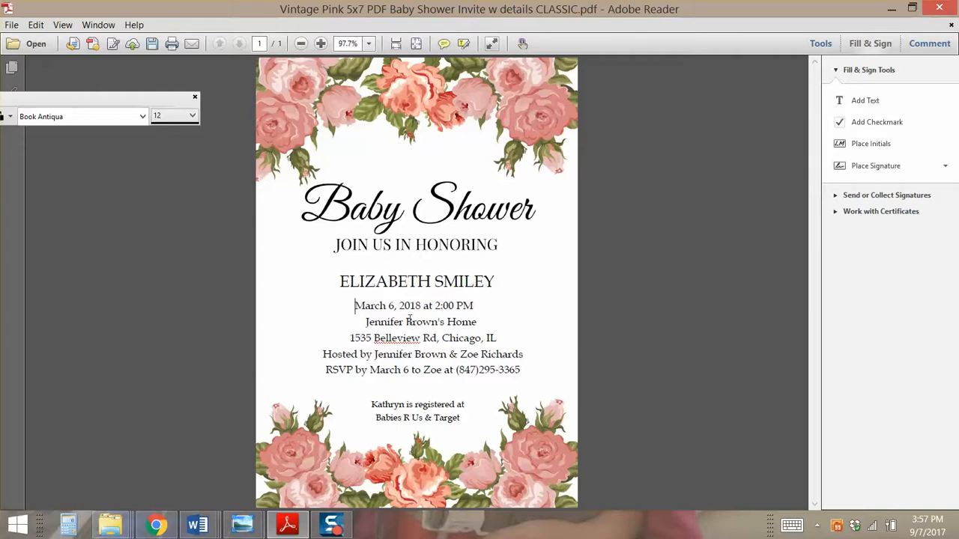
left_click(397, 279)
double_click(395, 316)
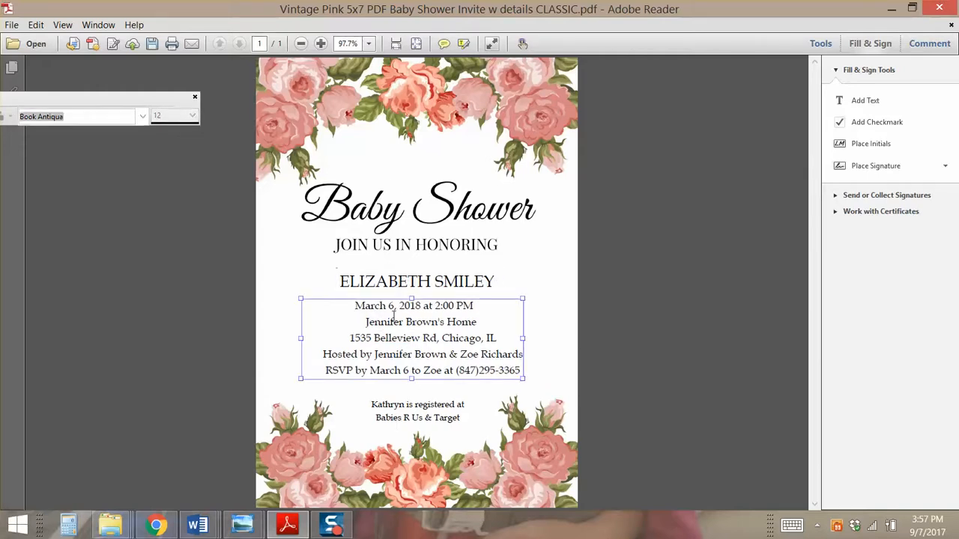
left_click(415, 403)
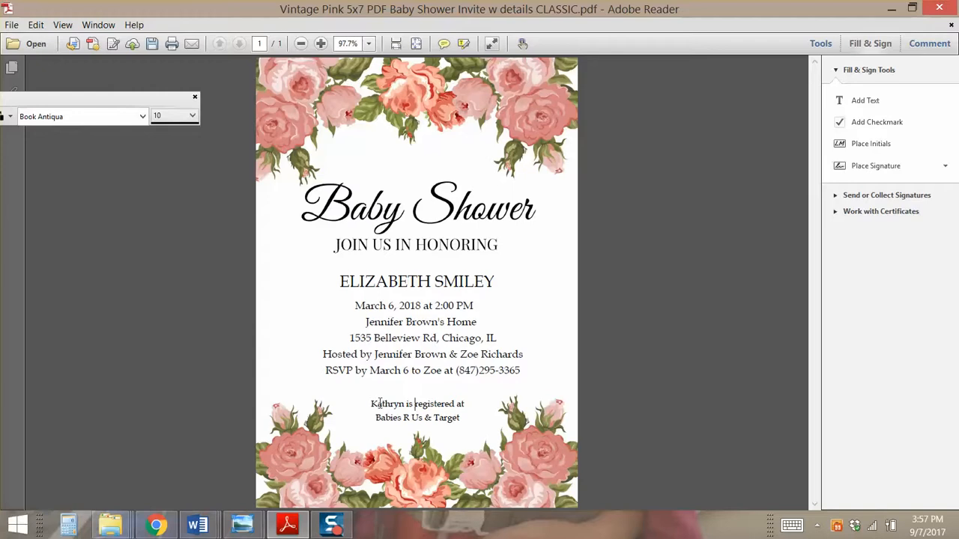
left_click(389, 402)
left_click(390, 402)
left_click(473, 283)
left_click(474, 282)
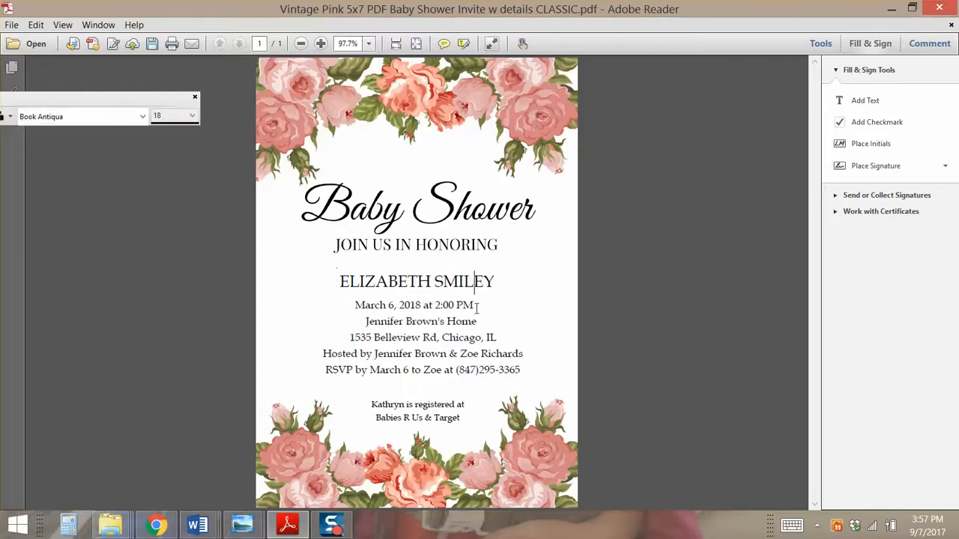
left_click(496, 282)
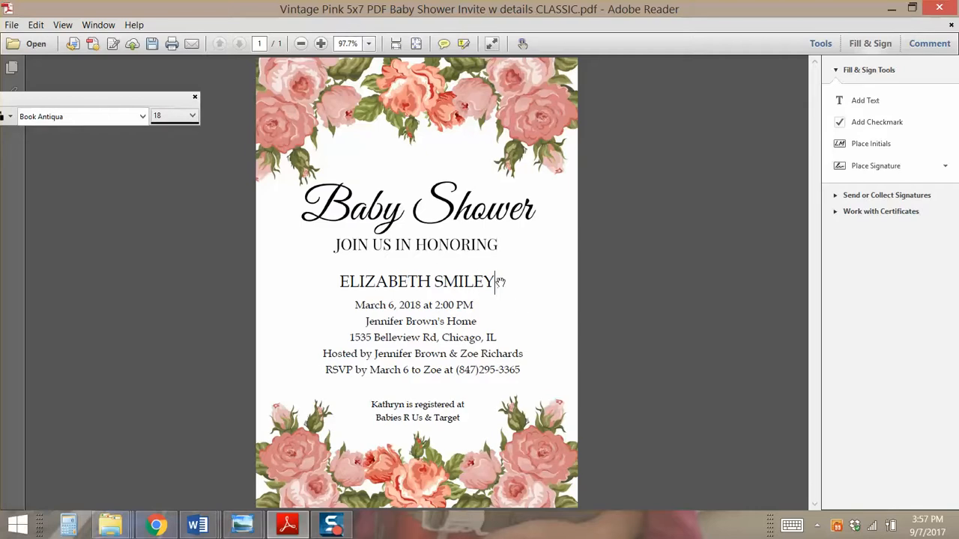
left_click(499, 282)
left_click(496, 281)
left_click_drag(494, 281, 342, 282)
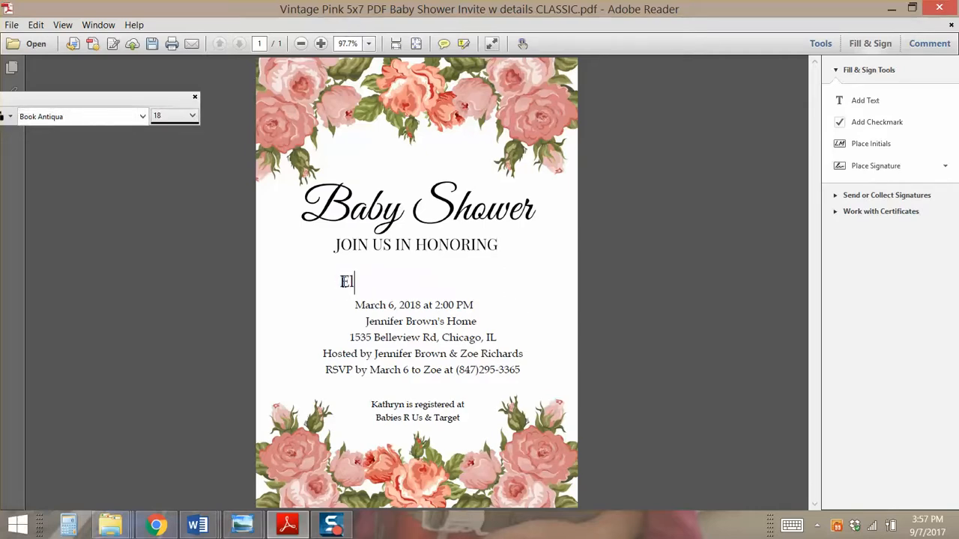
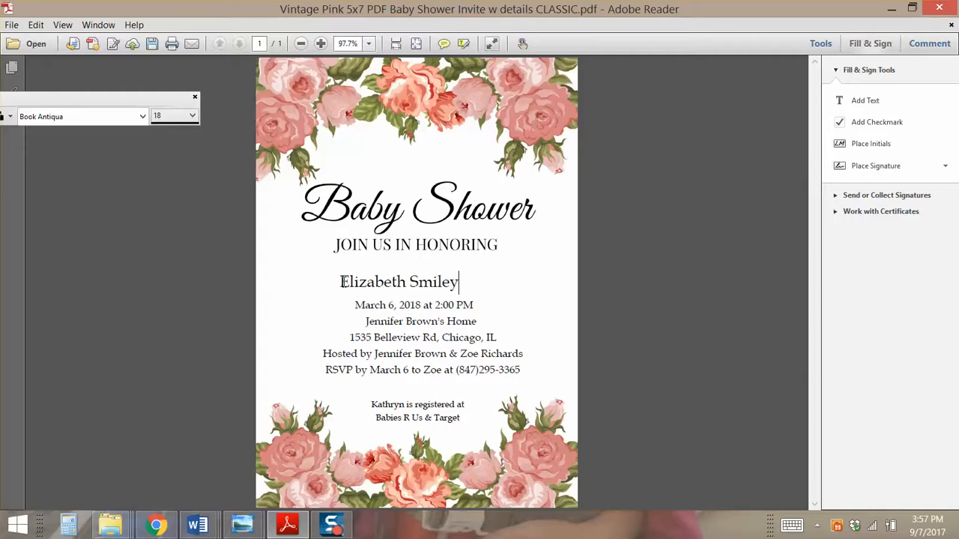
Adjust leading spaces to centre the name, then select it and widen the font toolbar
left_click(349, 282)
left_click(341, 282)
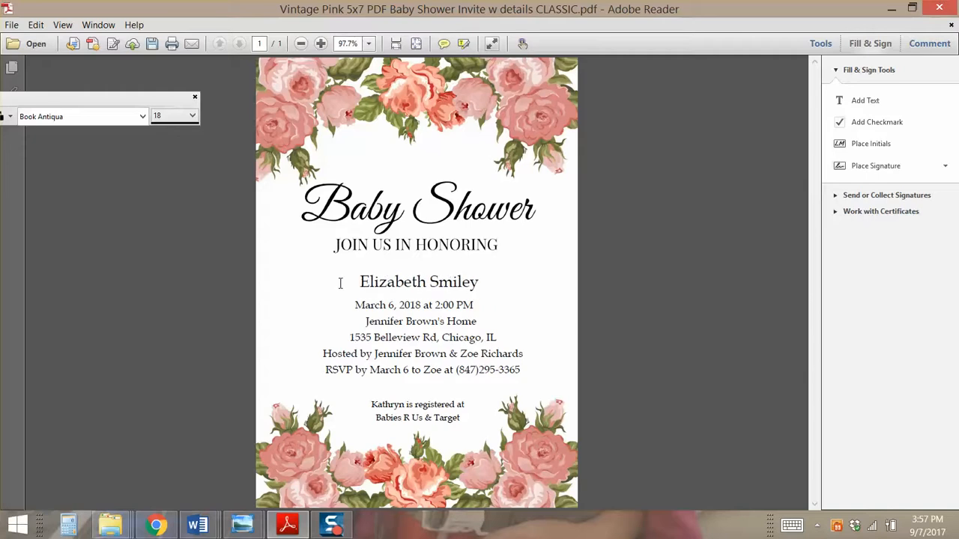
key("BackSpace")
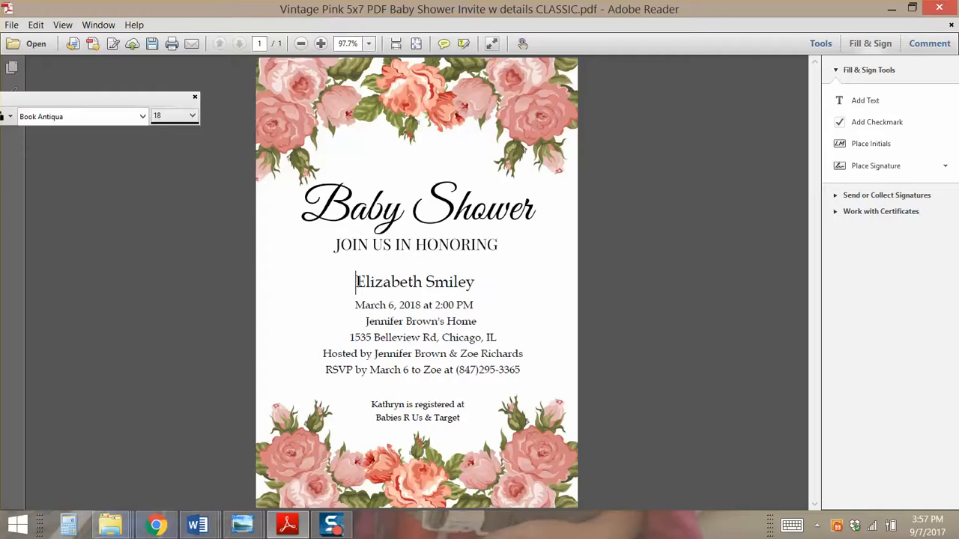
left_click_drag(358, 282, 500, 293)
left_click_drag(98, 102, 341, 75)
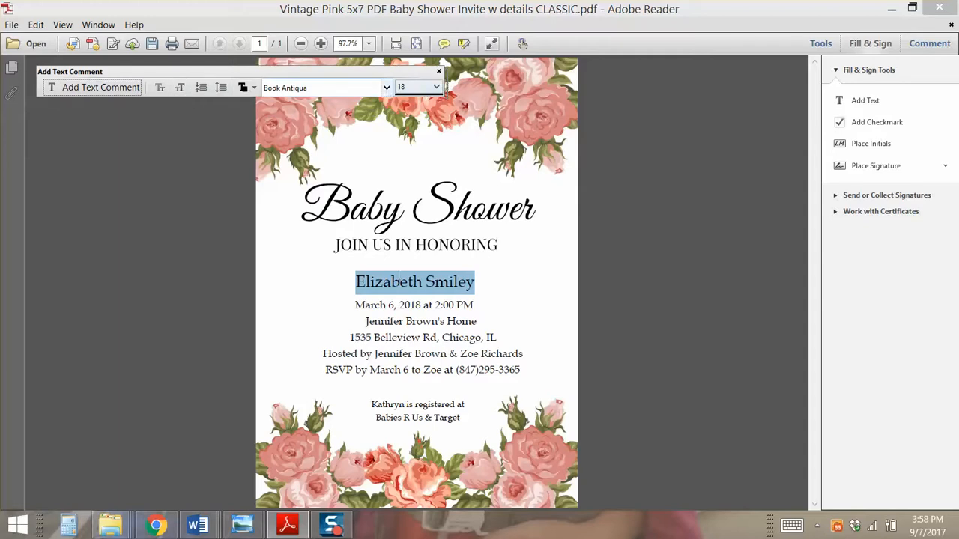
Try Calibri at size 14 on the honoree's name
left_click(335, 88)
scroll(321, 332, "down", 5)
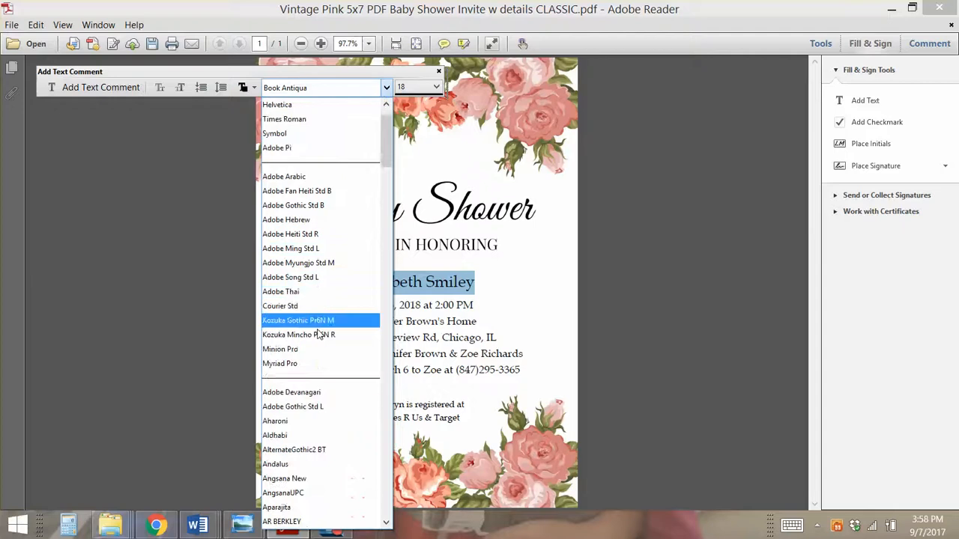
scroll(318, 359, "down", 10)
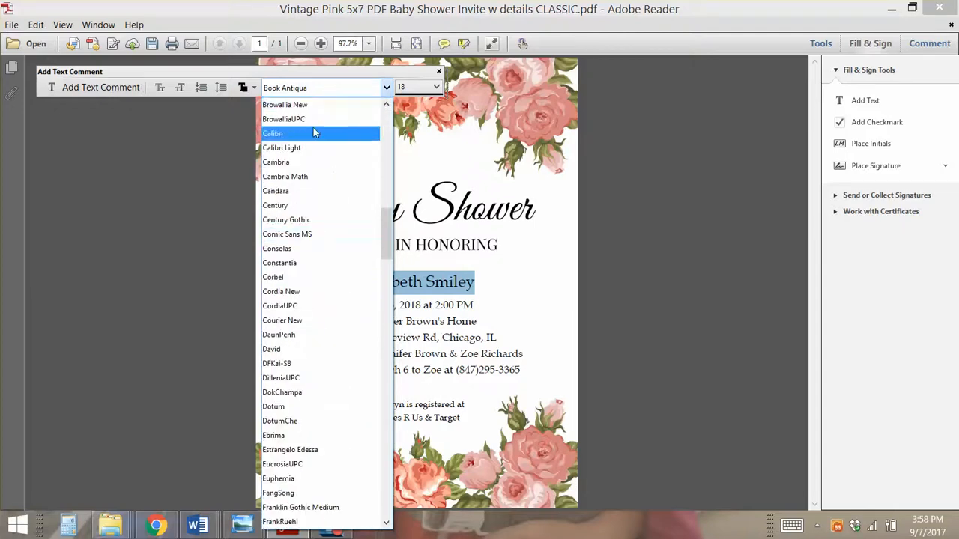
left_click(313, 131)
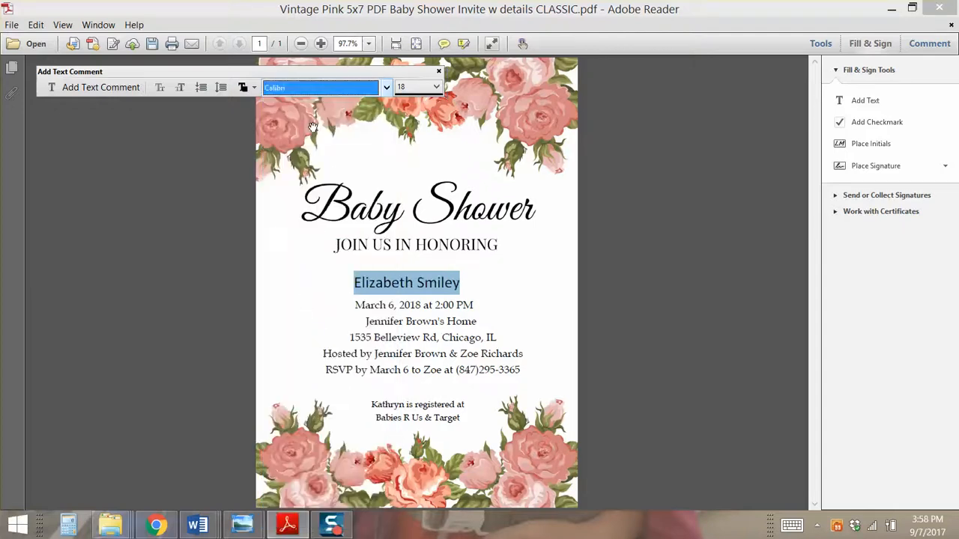
left_click(347, 283)
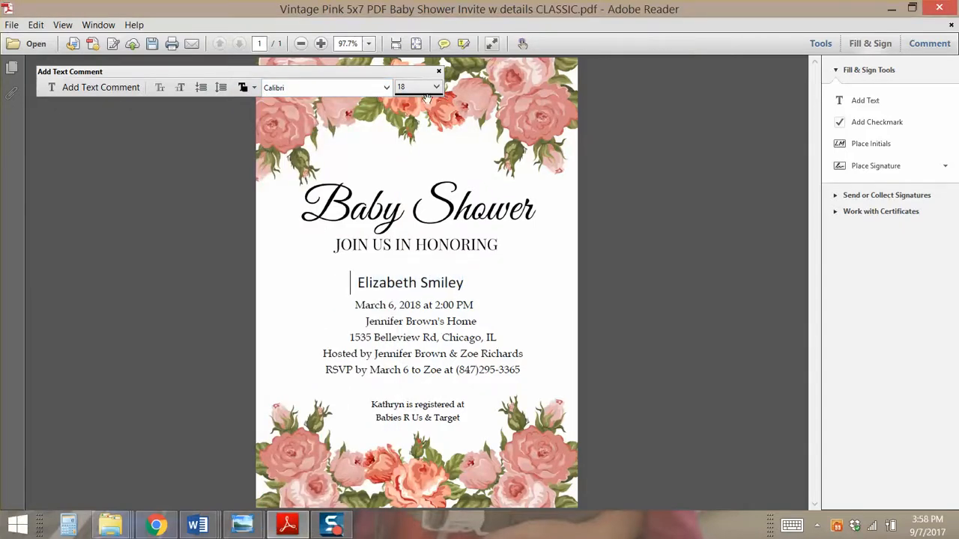
left_click_drag(463, 285, 350, 274)
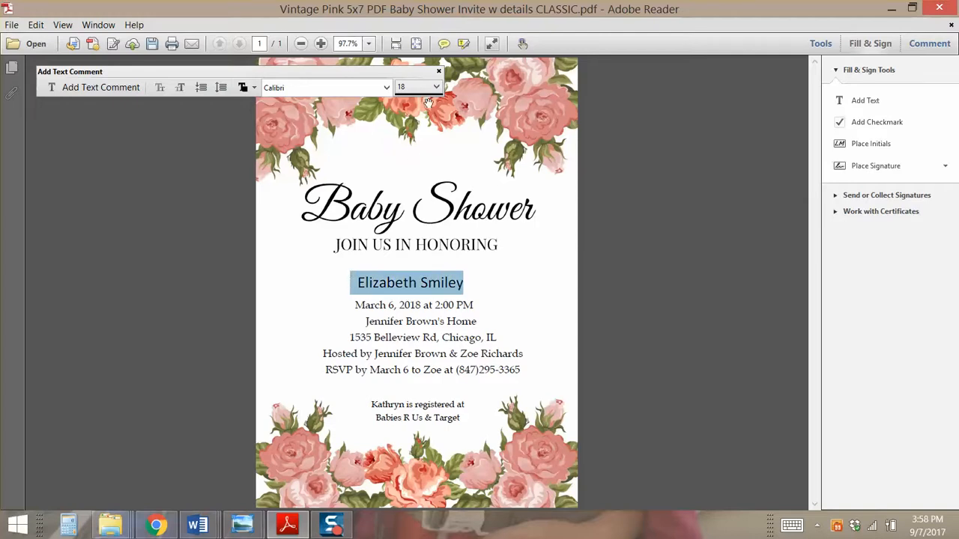
left_click(436, 87)
left_click(424, 144)
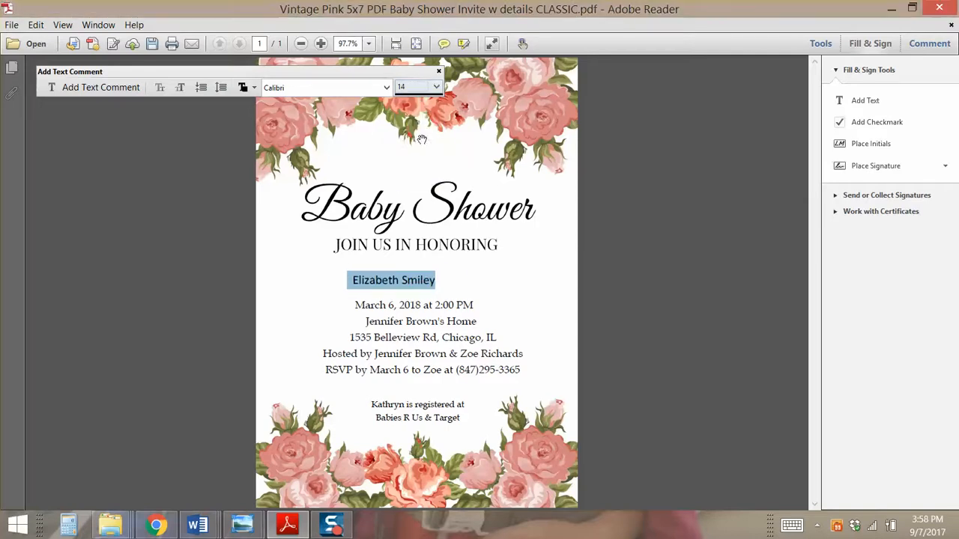
Undo the Calibri restyle, then inspect the date and registry text boxes
left_click(41, 30)
left_click(47, 44)
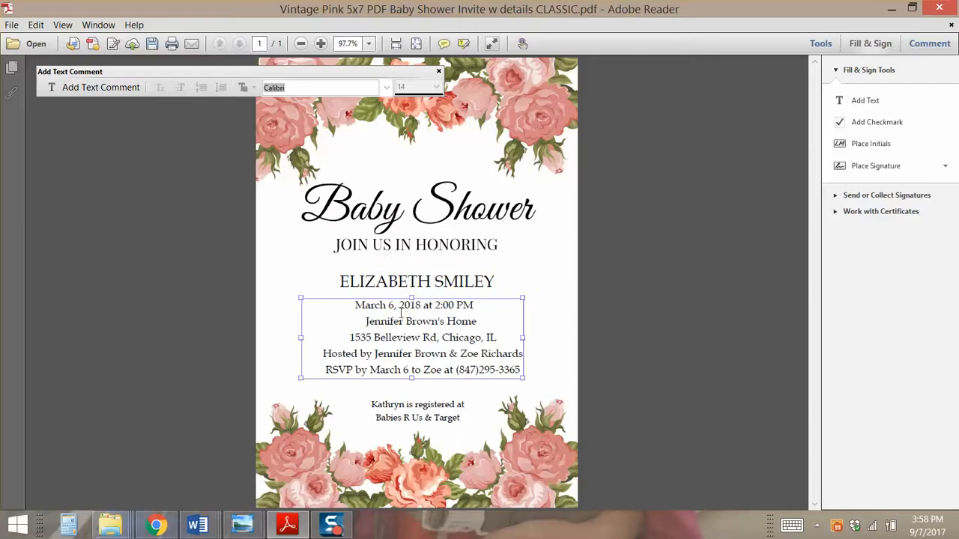
left_click(866, 101)
left_click(353, 304)
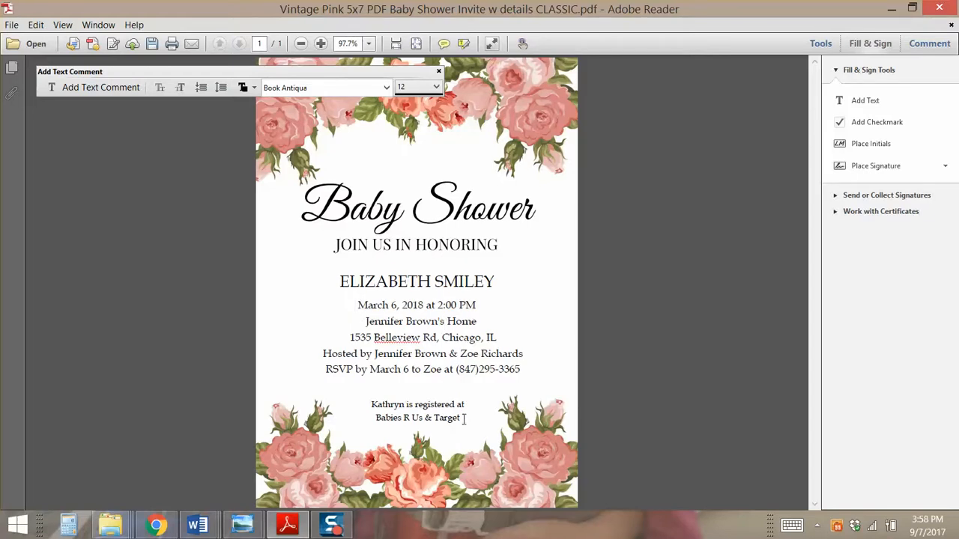
left_click(400, 404)
left_click(590, 341)
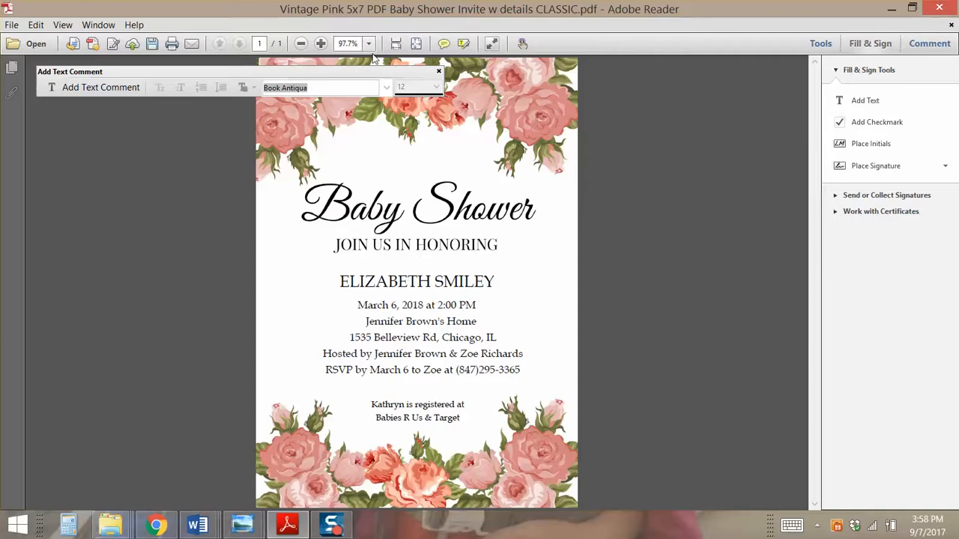
left_click_drag(370, 72, 360, 93)
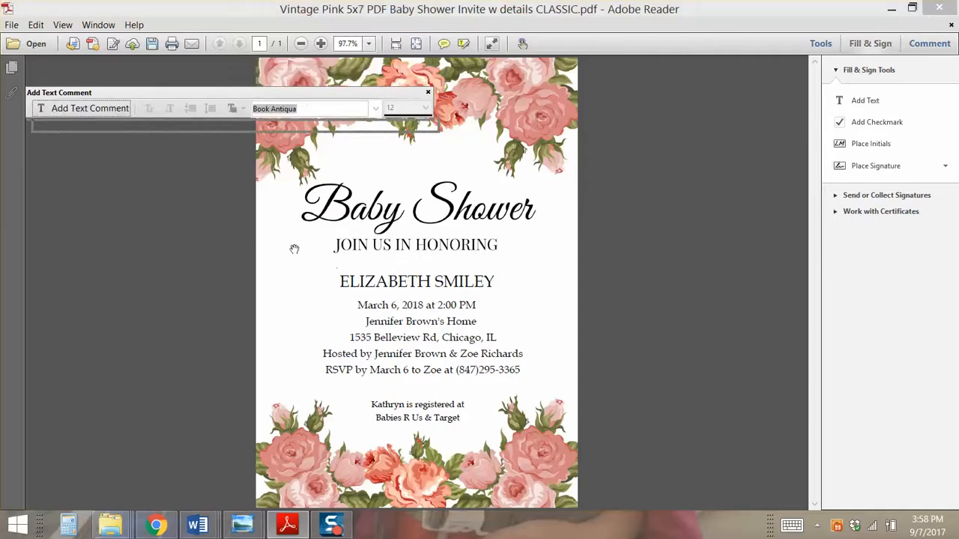
left_click(11, 25)
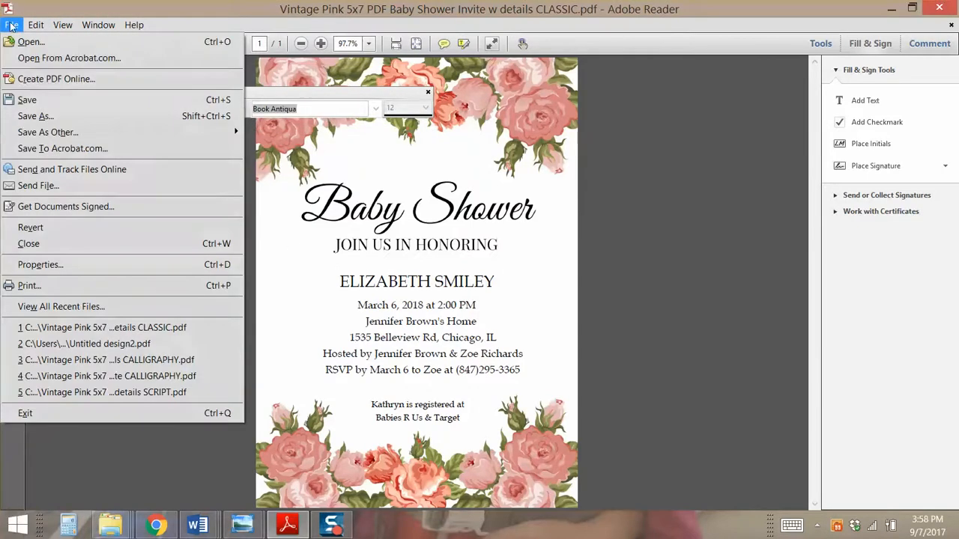
left_click(46, 119)
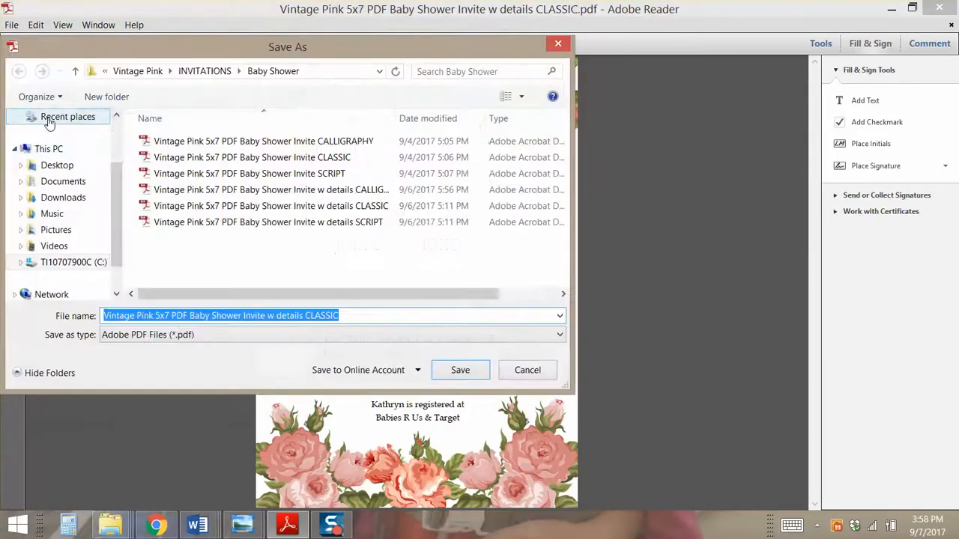
left_click(58, 164)
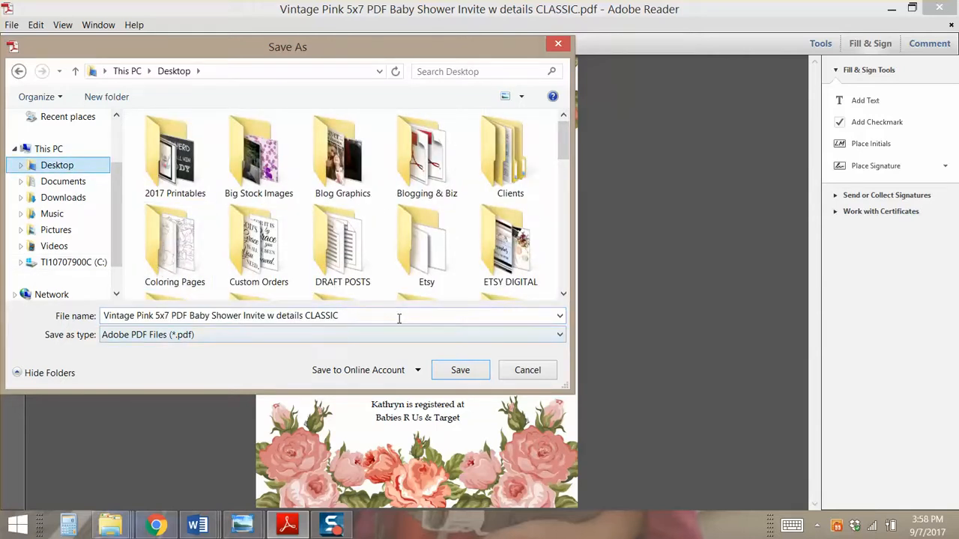
left_click_drag(379, 312, 94, 334)
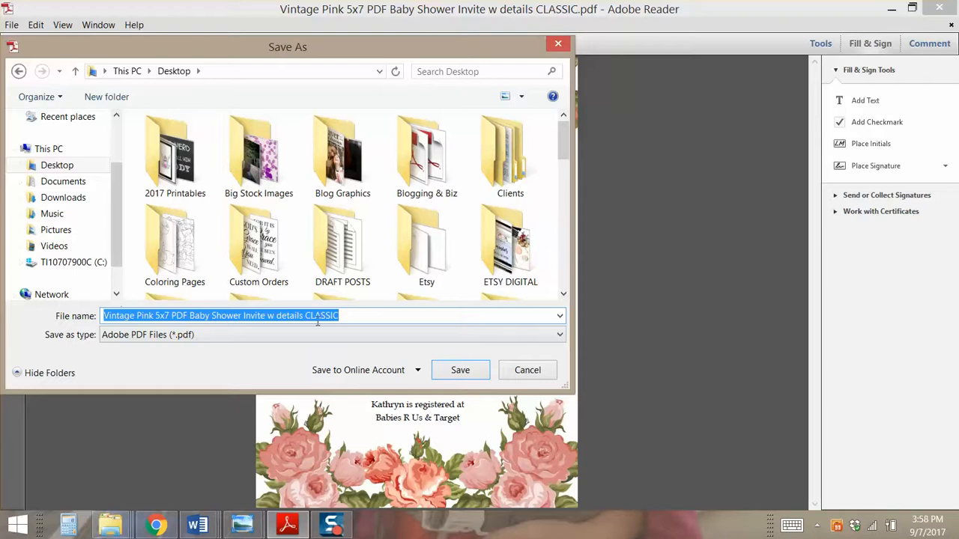
left_click(527, 370)
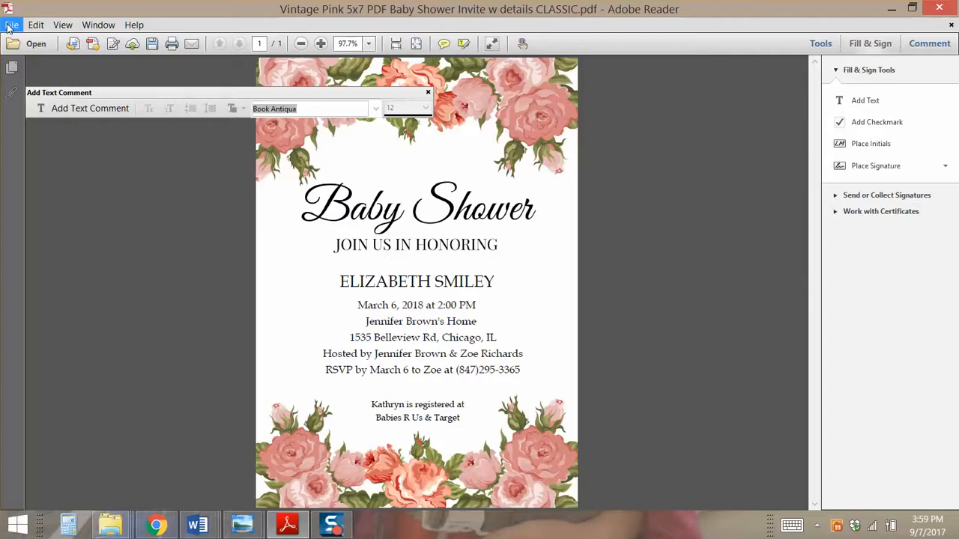
left_click(9, 27)
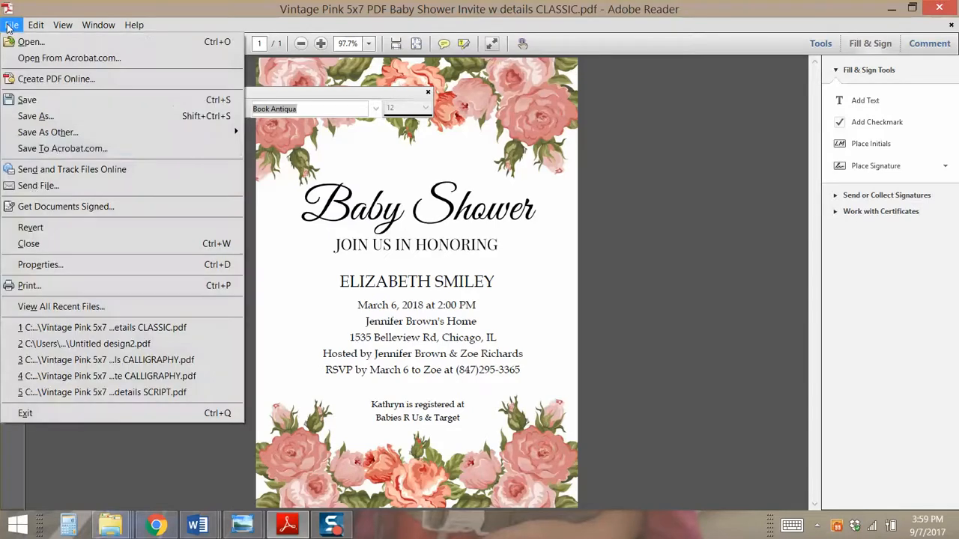
left_click(40, 285)
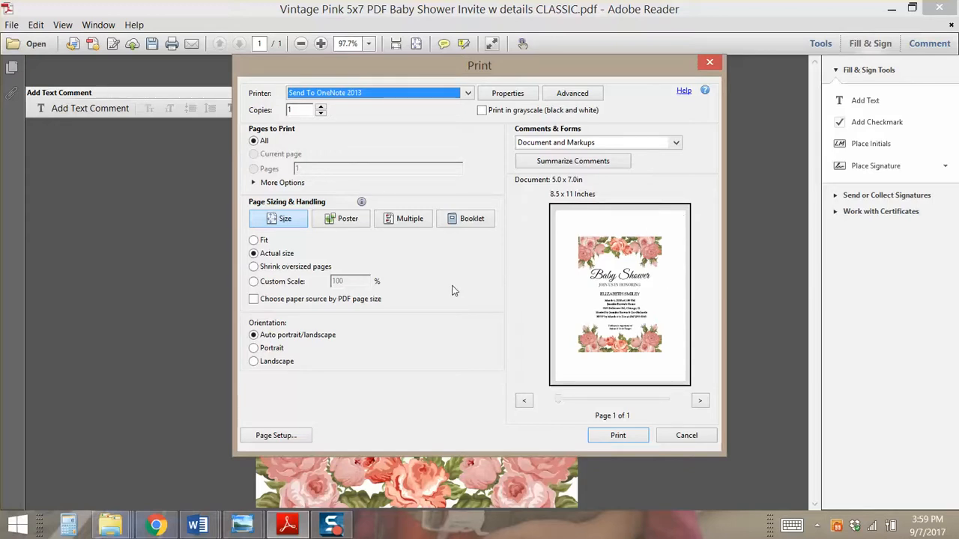
left_click(664, 438)
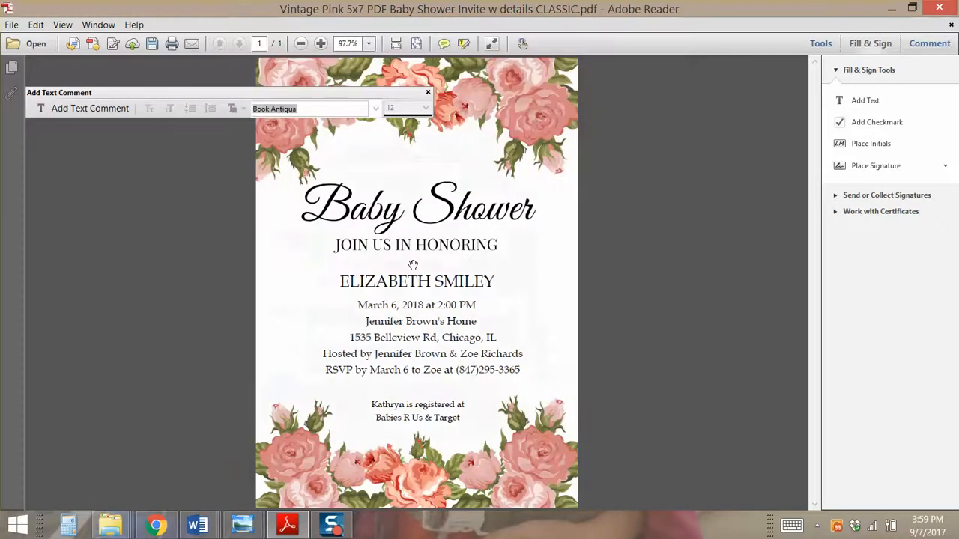